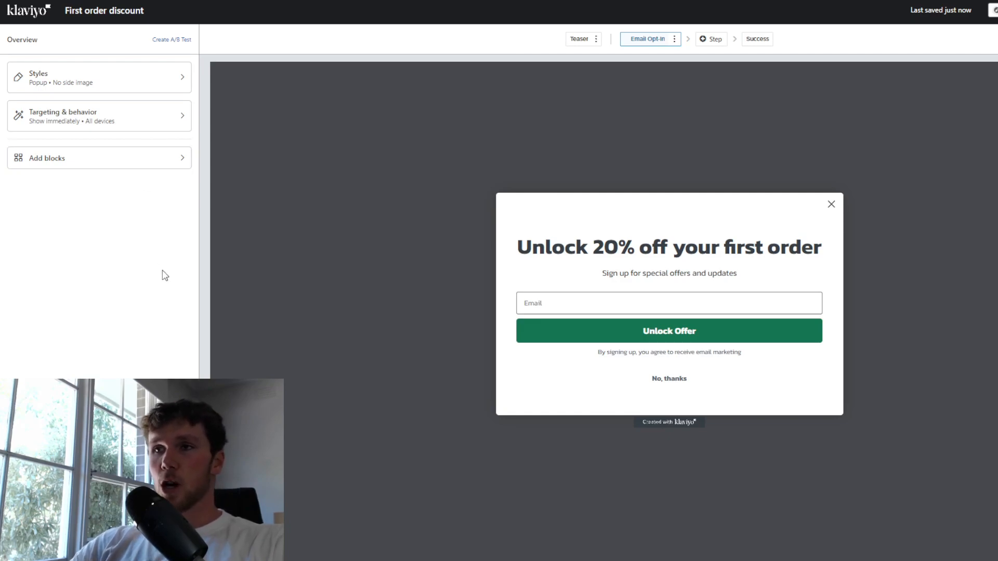
# Step: Restrict the form's device targeting to mobile only and return to the form overview
pyautogui.click(121, 125)
pyautogui.scroll(-2, 140, 241)
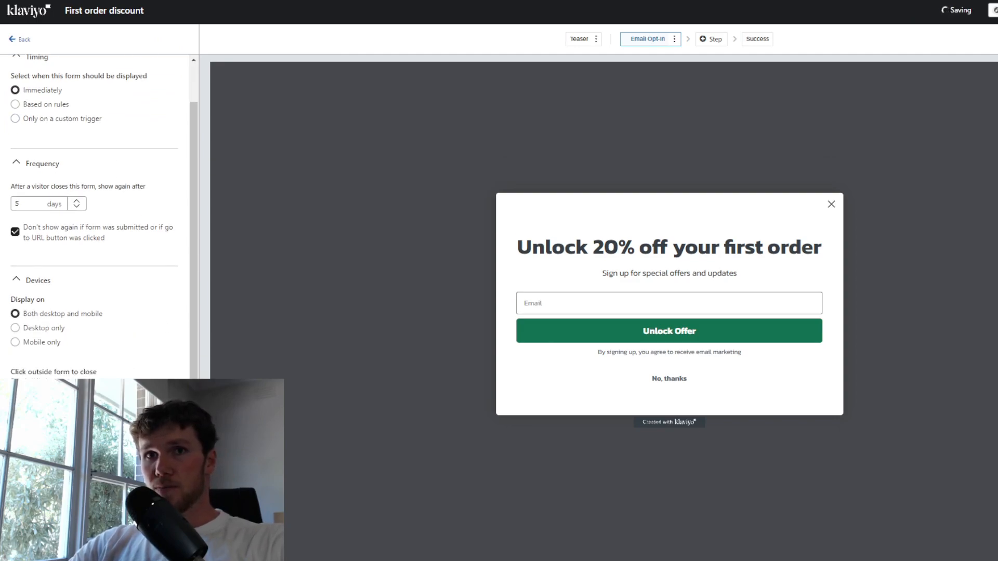
pyautogui.click(56, 342)
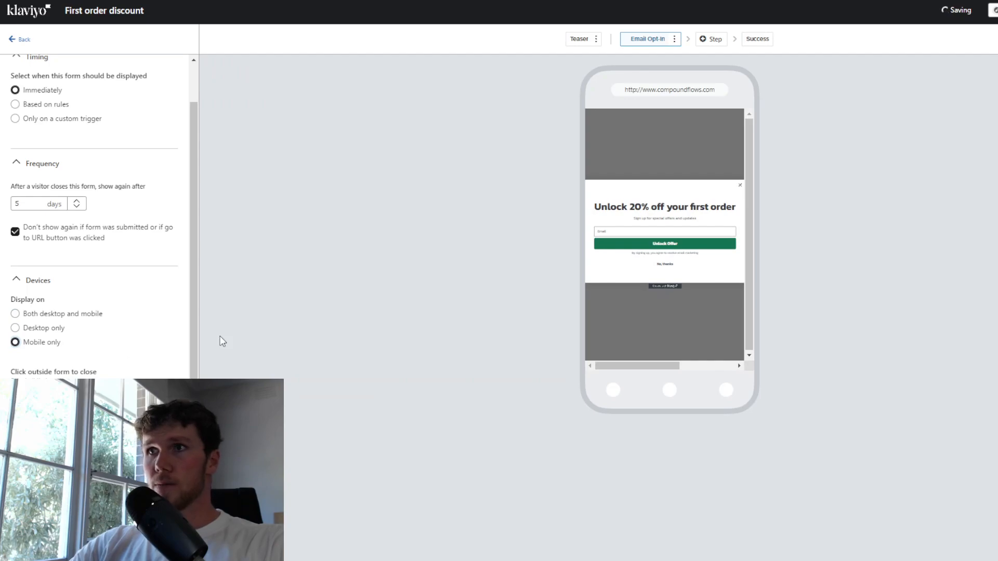
pyautogui.click(24, 41)
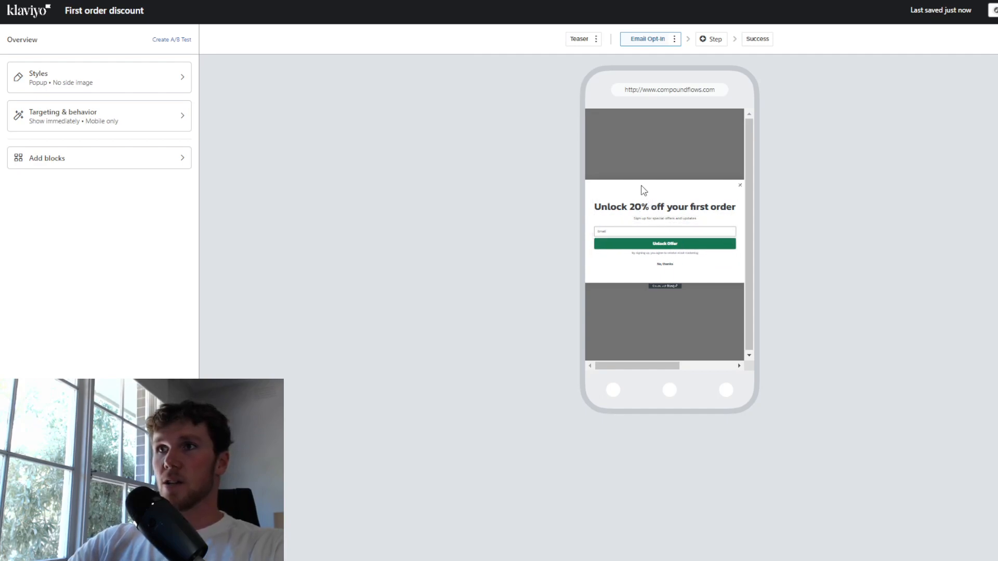
# Step: Set the popup form's width to Medium in the form styles
pyautogui.click(92, 79)
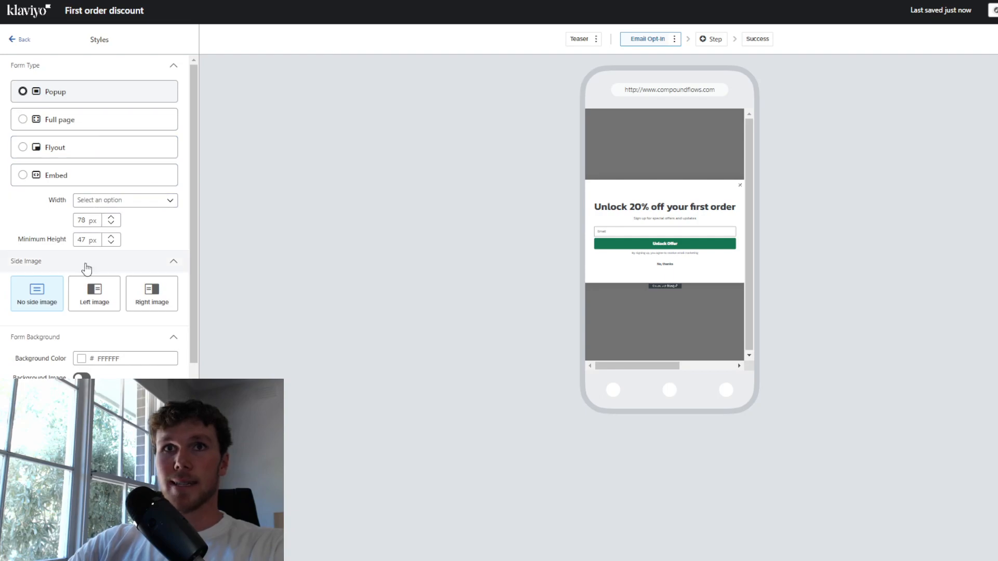
pyautogui.click(127, 205)
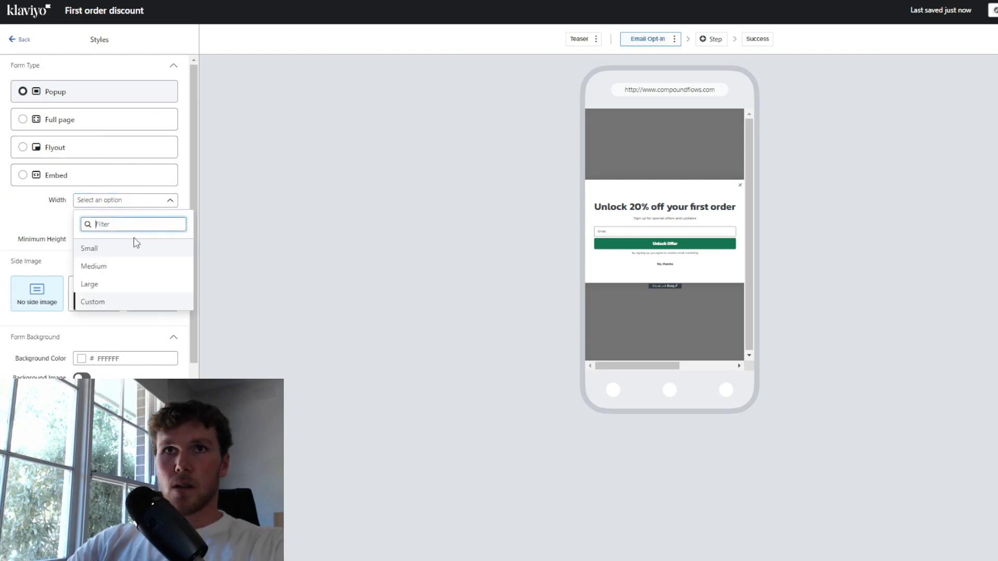
pyautogui.click(99, 284)
pyautogui.click(130, 200)
pyautogui.click(106, 268)
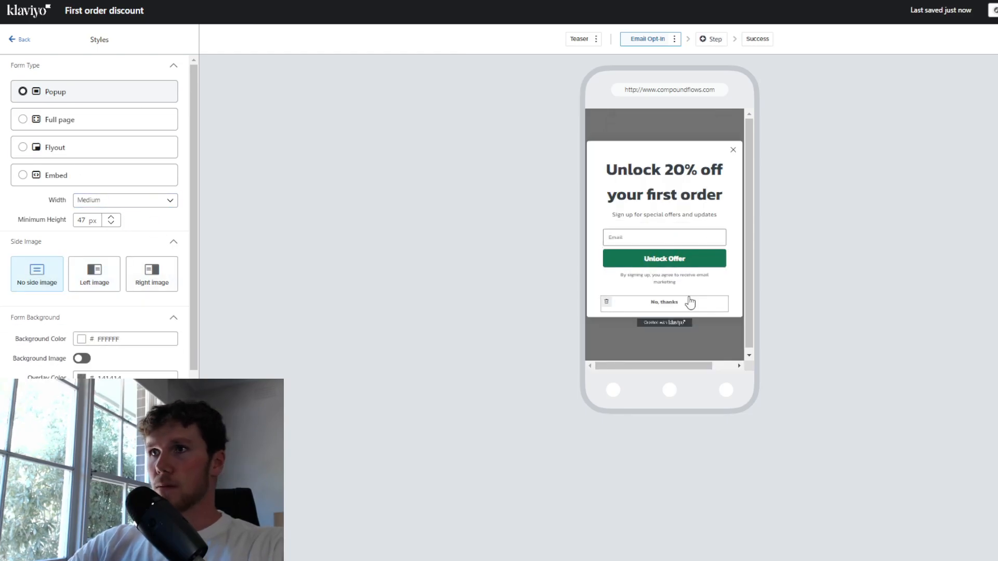
# Step: Remove the email marketing consent text below the Unlock Offer button
pyautogui.click(650, 280)
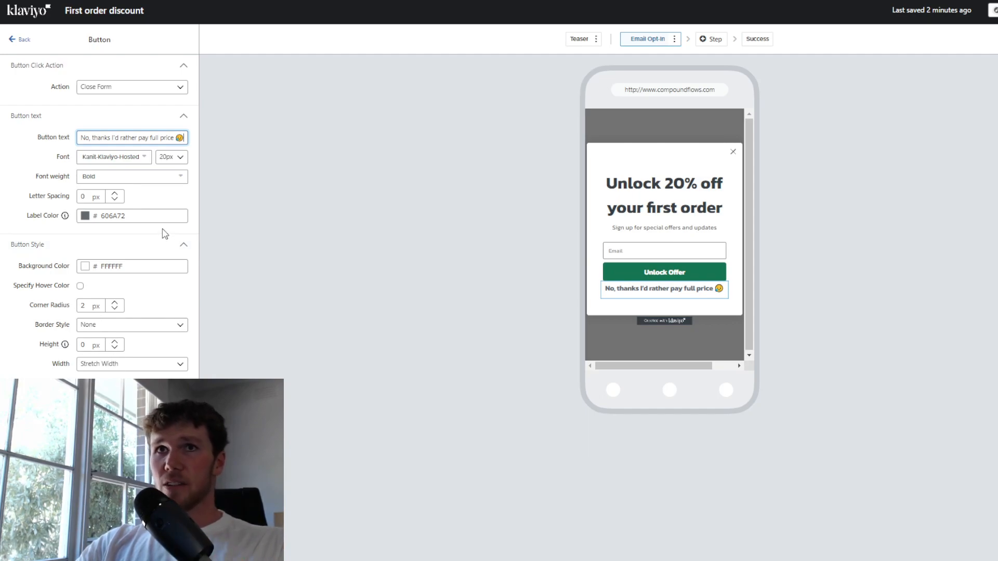
# Step: Replace the popup's heading text with "How About 20% Off?"
pyautogui.click(678, 207)
pyautogui.moveTo(184, 147); pyautogui.dragTo(13, 126)
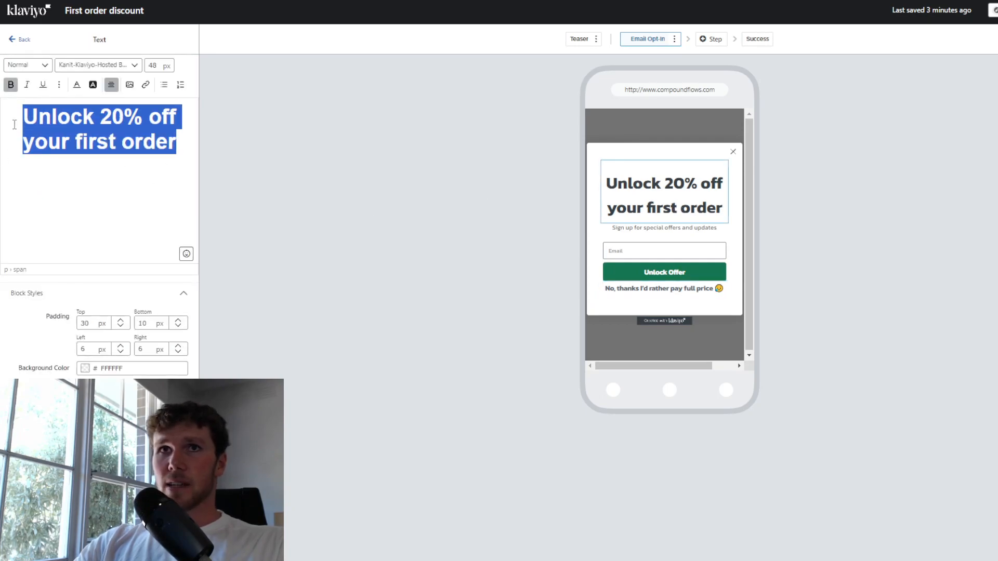
pyautogui.press('BackSpace')
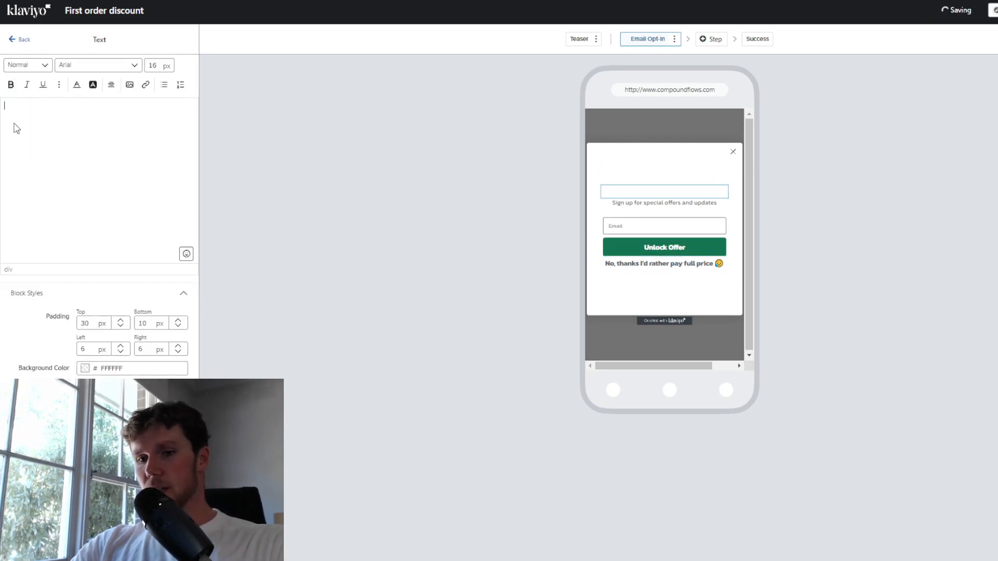
pyautogui.write('How About 20% Off?')
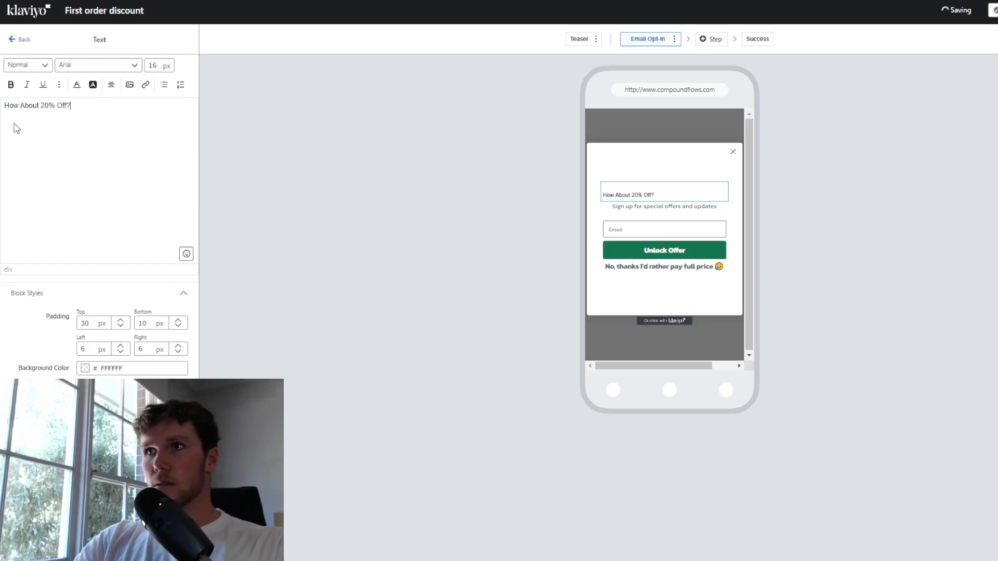
# Step: Center the heading, make it bold and italic, and set its font to Poppins
pyautogui.moveTo(71, 106); pyautogui.dragTo(4, 106)
pyautogui.click(111, 85)
pyautogui.click(128, 102)
pyautogui.click(10, 85)
pyautogui.click(27, 85)
pyautogui.click(98, 65)
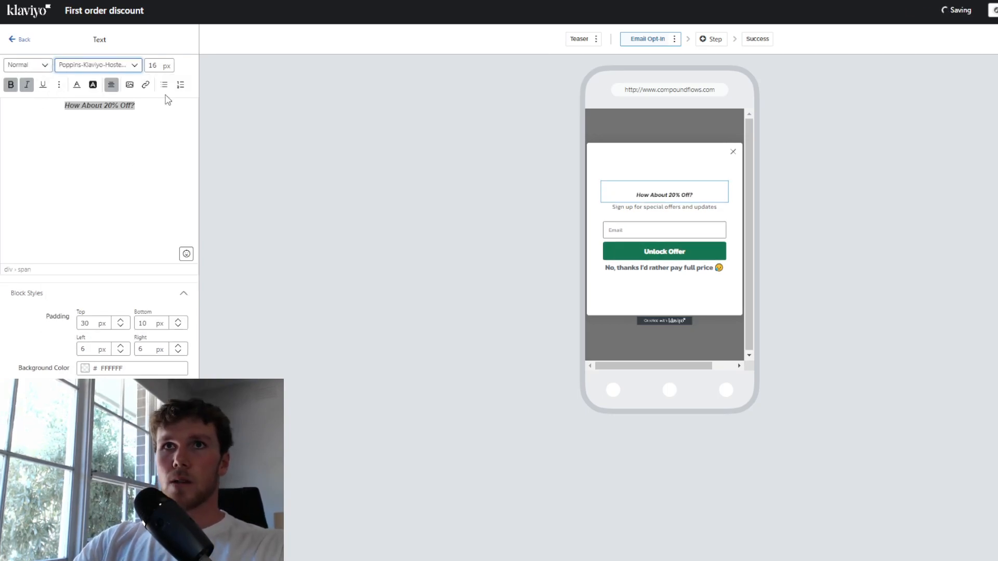
# Step: Set the heading's font size to 45 px and reduce its padding to 2 px left and 3 px right
pyautogui.doubleClick(155, 66)
pyautogui.write('45')
pyautogui.doubleClick(121, 353)
pyautogui.doubleClick(121, 353)
pyautogui.tripleClick(178, 353)
# Step: Reduce the heading's font size through 40 and 38 px down to 35 px so it fits on one line
pyautogui.moveTo(127, 141); pyautogui.dragTo(21, 106)
pyautogui.doubleClick(153, 66)
pyautogui.write('40')
pyautogui.moveTo(189, 116); pyautogui.dragTo(12, 101)
pyautogui.doubleClick(153, 66)
pyautogui.write('38')
pyautogui.click(135, 146)
pyautogui.tripleClick(86, 114)
pyautogui.doubleClick(152, 66)
pyautogui.write('35')
pyautogui.click(143, 155)
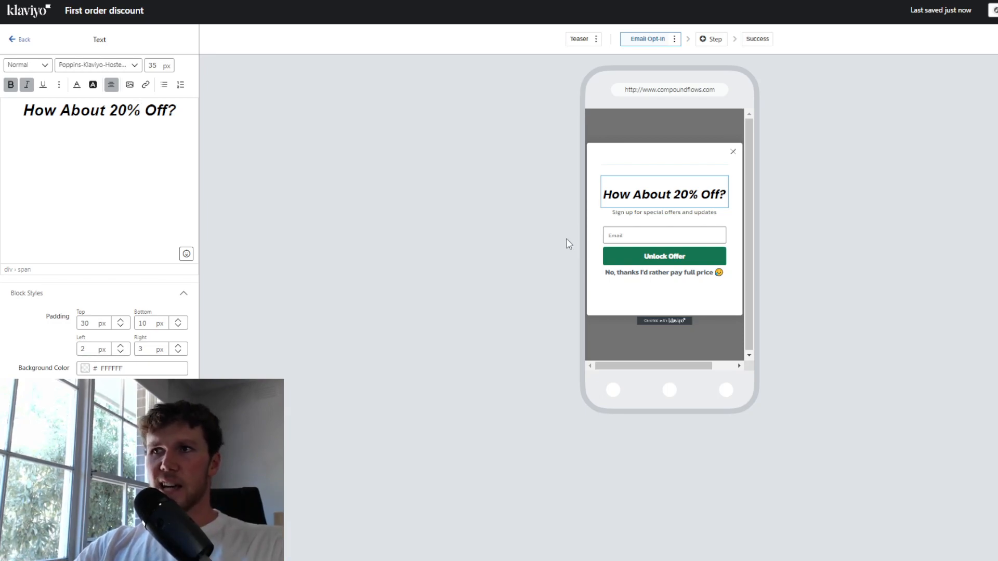
# Step: Set the form's left and right padding to 15 px in the form styles
pyautogui.click(15, 40)
pyautogui.click(83, 82)
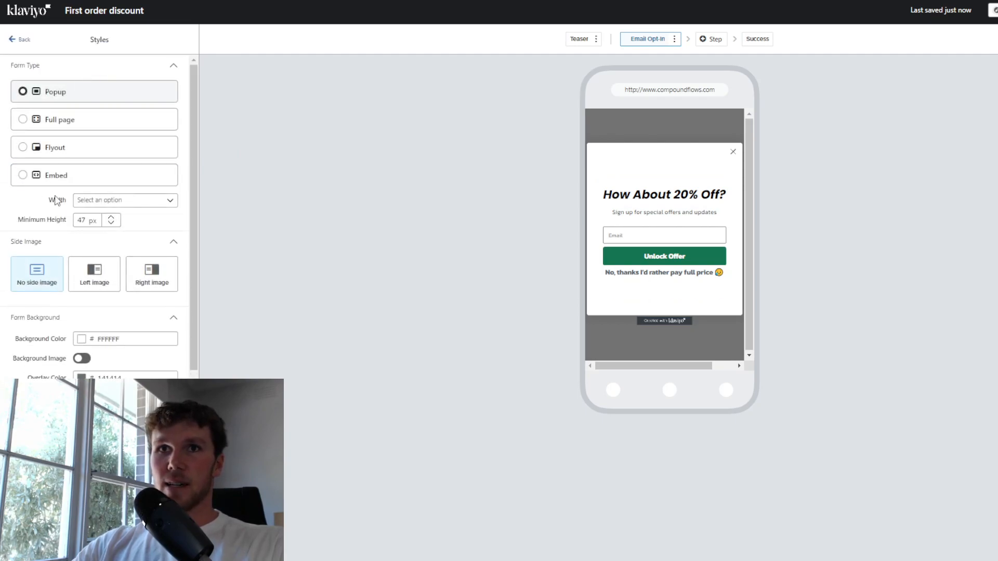
pyautogui.scroll(-6, 110, 262)
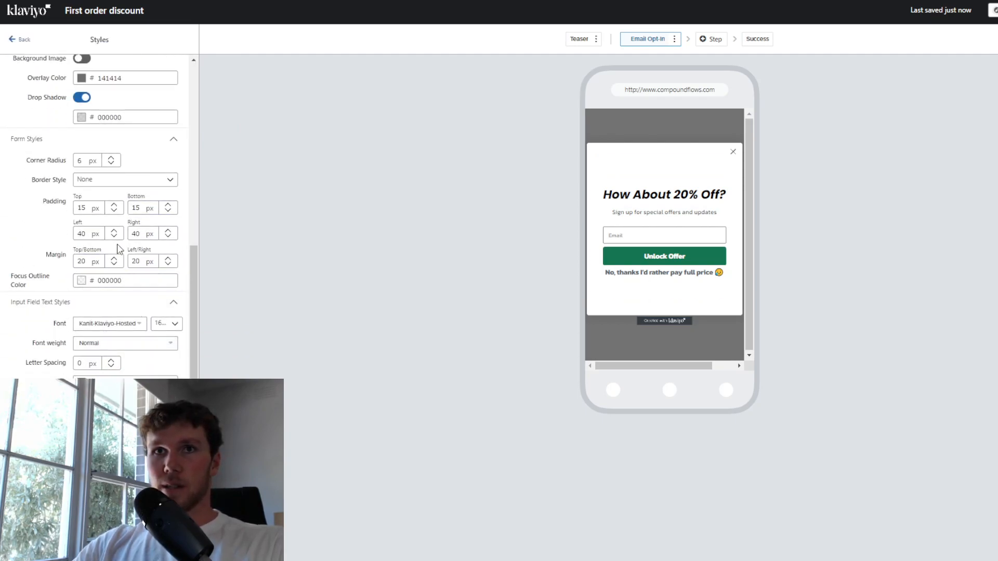
pyautogui.scroll(6, 114, 271)
pyautogui.scroll(-3, 155, 319)
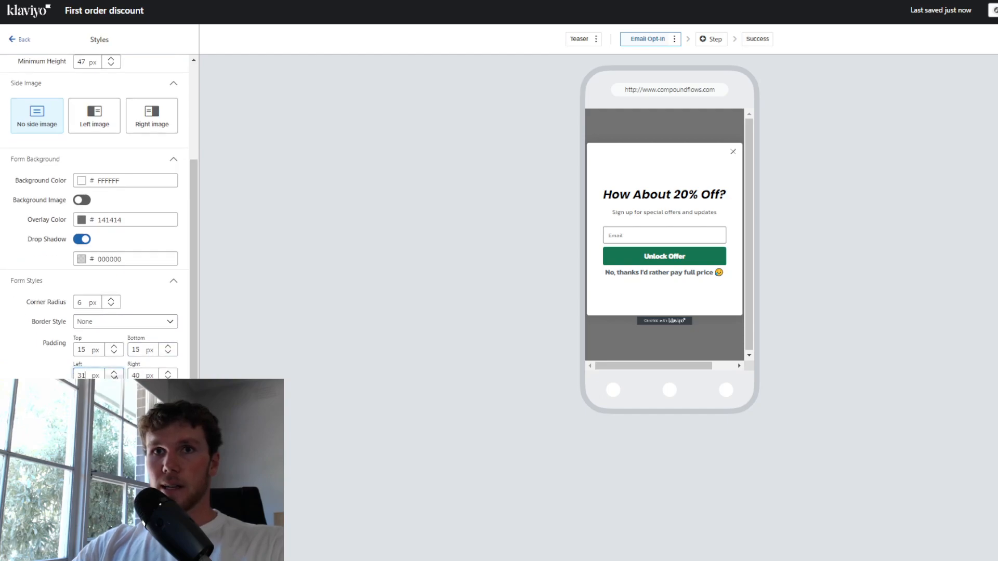
pyautogui.click(116, 378)
pyautogui.click(116, 378)
pyautogui.click(116, 378)
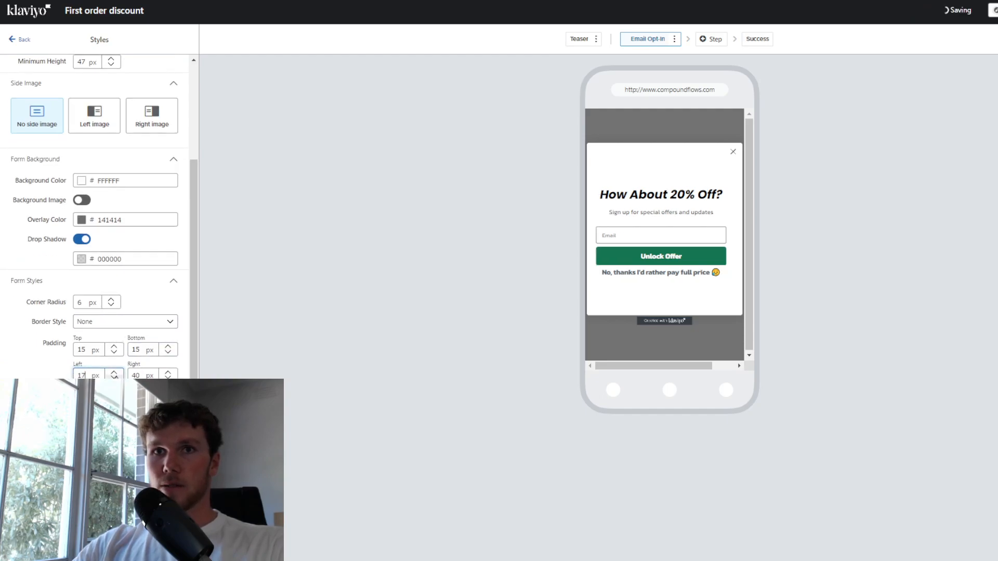
pyautogui.click(168, 378)
pyautogui.click(167, 378)
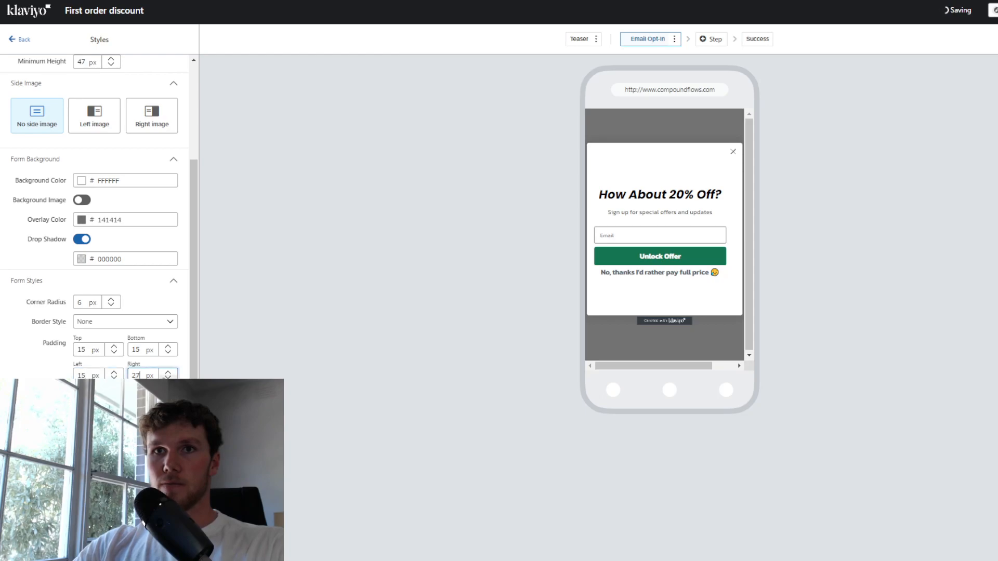
pyautogui.press('BackSpace')
pyautogui.write('5')
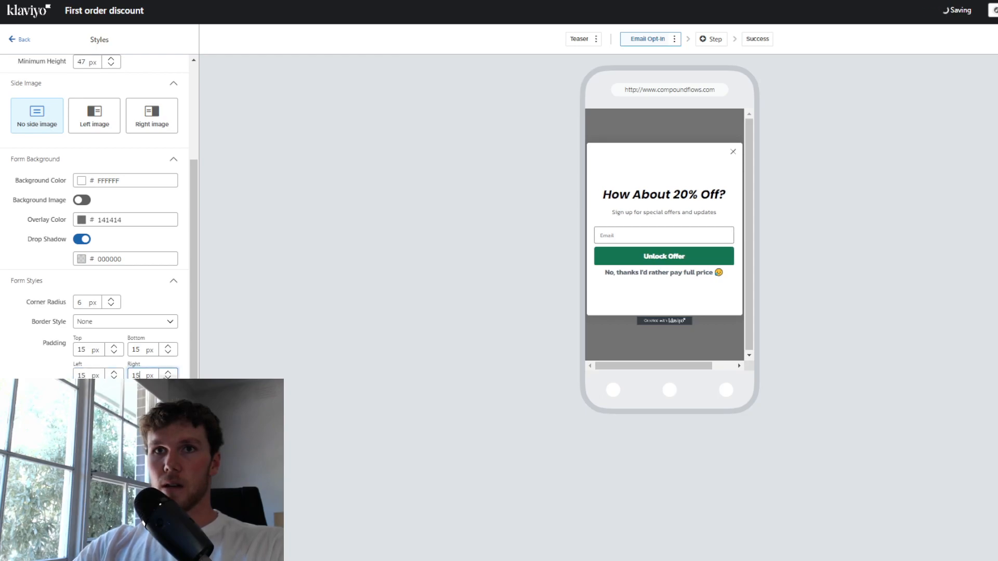
# Step: Set the heading's font size to 40 px, remove its italics and change its font to Kanit
pyautogui.click(652, 203)
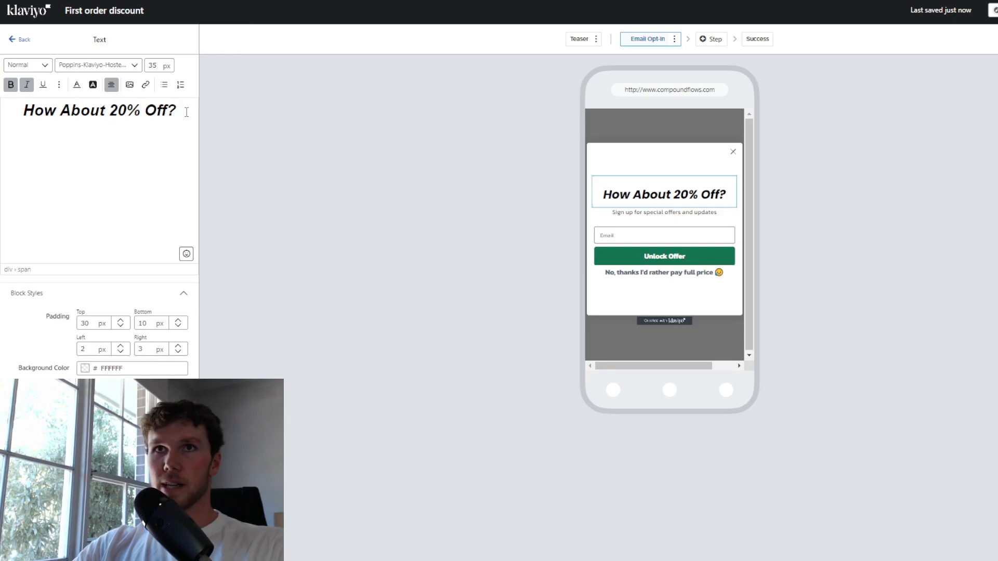
pyautogui.moveTo(24, 110); pyautogui.dragTo(176, 110)
pyautogui.doubleClick(155, 66)
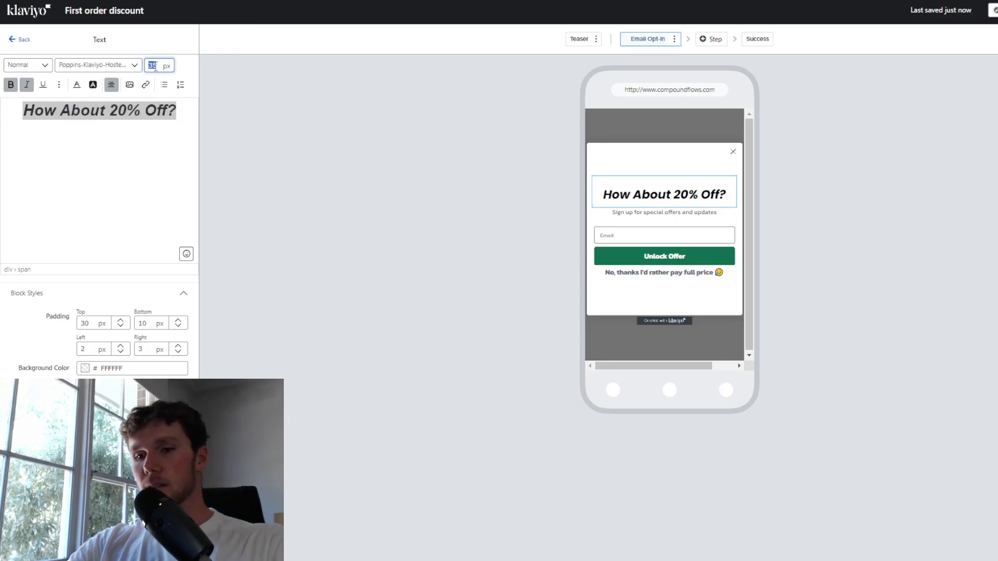
pyautogui.write('40')
pyautogui.hotkey('ctrl', 'i')
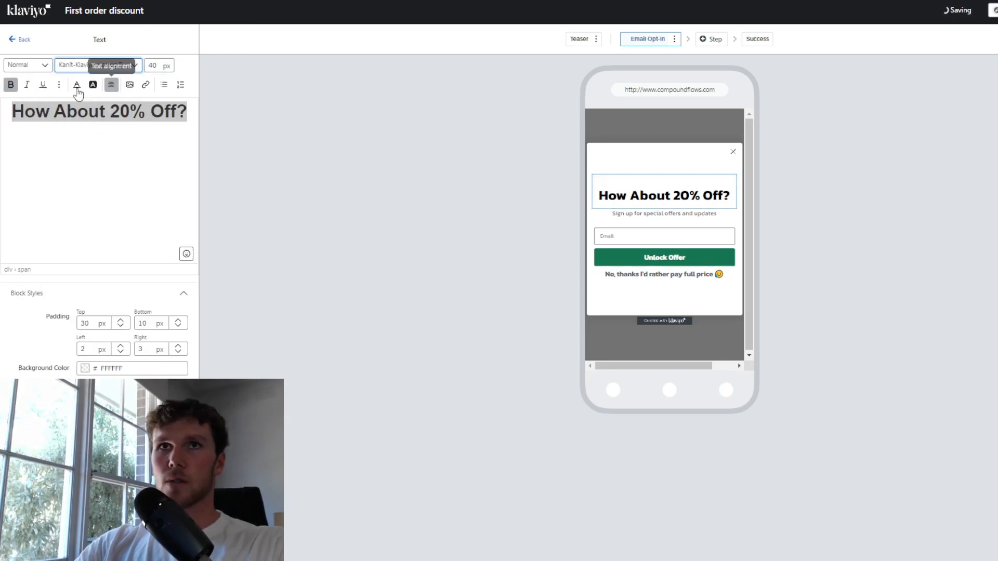
# Step: Change the heading to "Want 20% Off?" followed by the laughing emoji 😆, at 50 px
pyautogui.moveTo(183, 120); pyautogui.dragTo(4, 111)
pyautogui.write('Want 20% Off?')
pyautogui.click(187, 254)
pyautogui.click(69, 323)
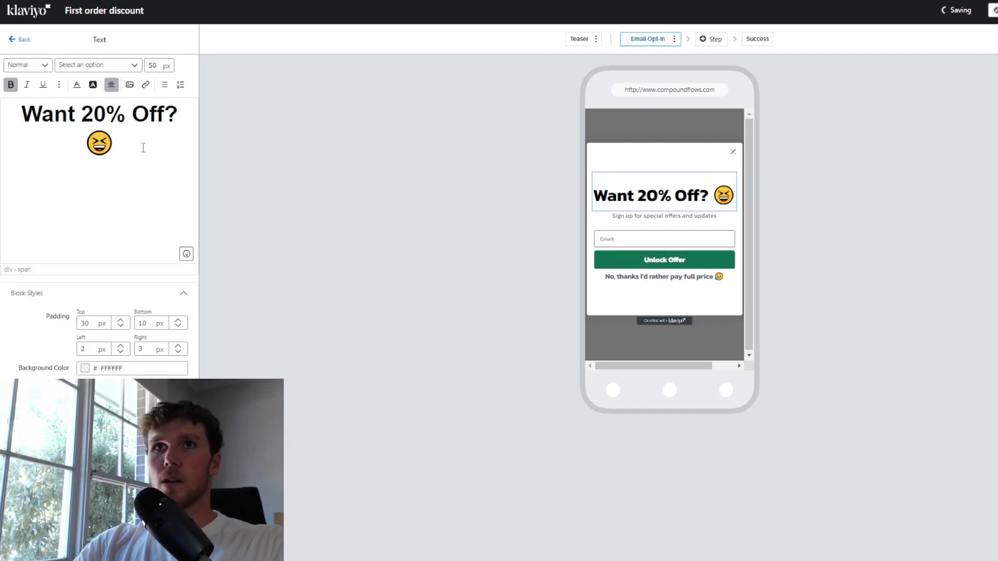
# Step: Set the input field text size to 20 px from the email field's styling
pyautogui.click(662, 236)
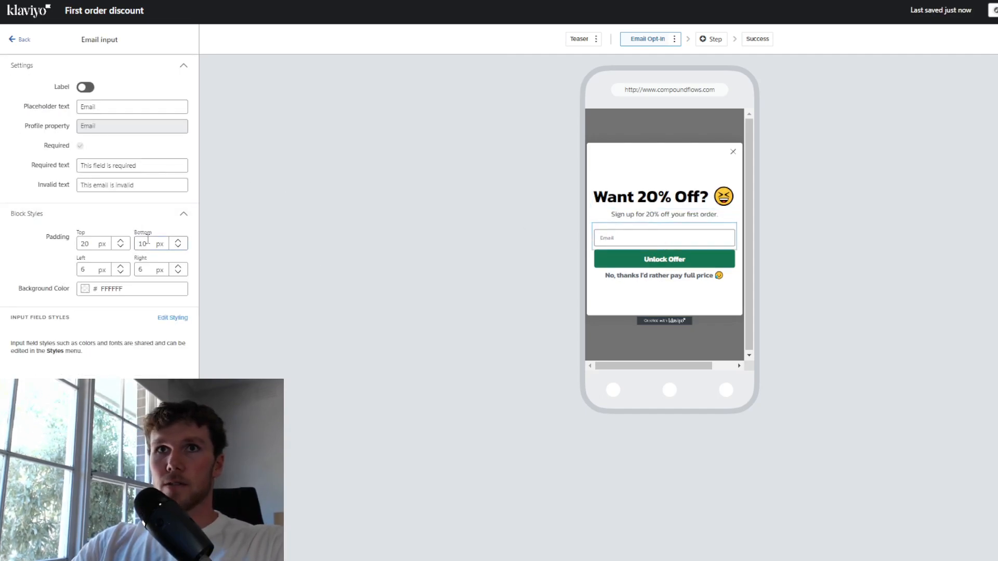
pyautogui.click(170, 318)
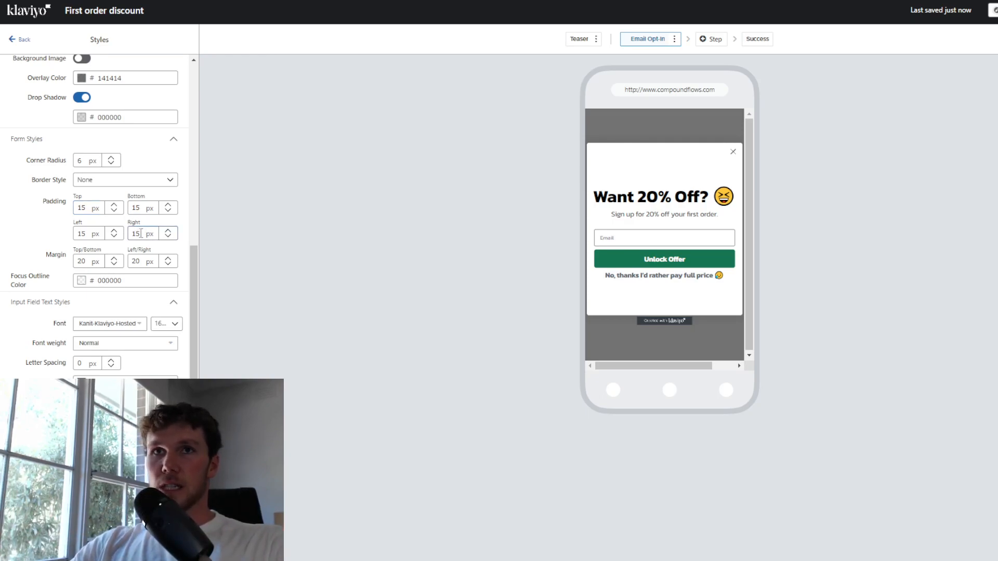
pyautogui.click(167, 324)
pyautogui.click(161, 174)
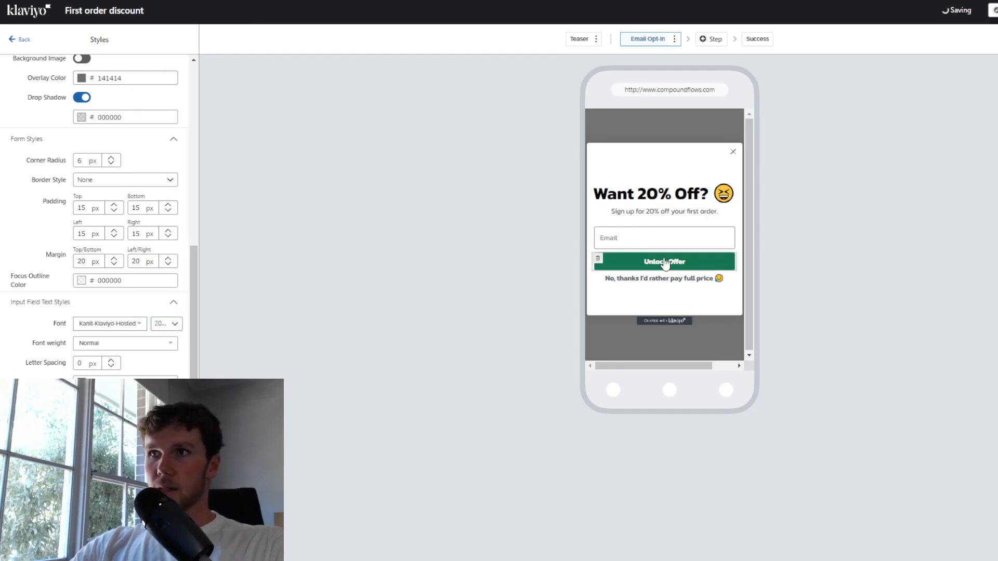
# Step: Change the green Unlock Offer button's text to "Claim 20% Off!"
pyautogui.click(665, 263)
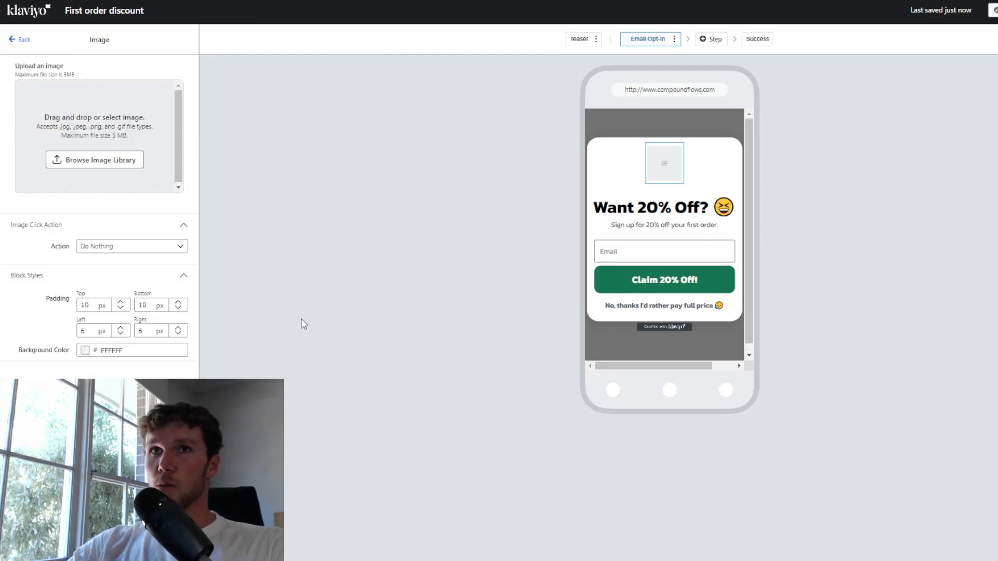
# Step: Upload the alogo-1 image into the block above the heading and set the heading's padding to 7 px top and 0 px bottom
pyautogui.moveTo(964, 44); pyautogui.dragTo(125, 122)
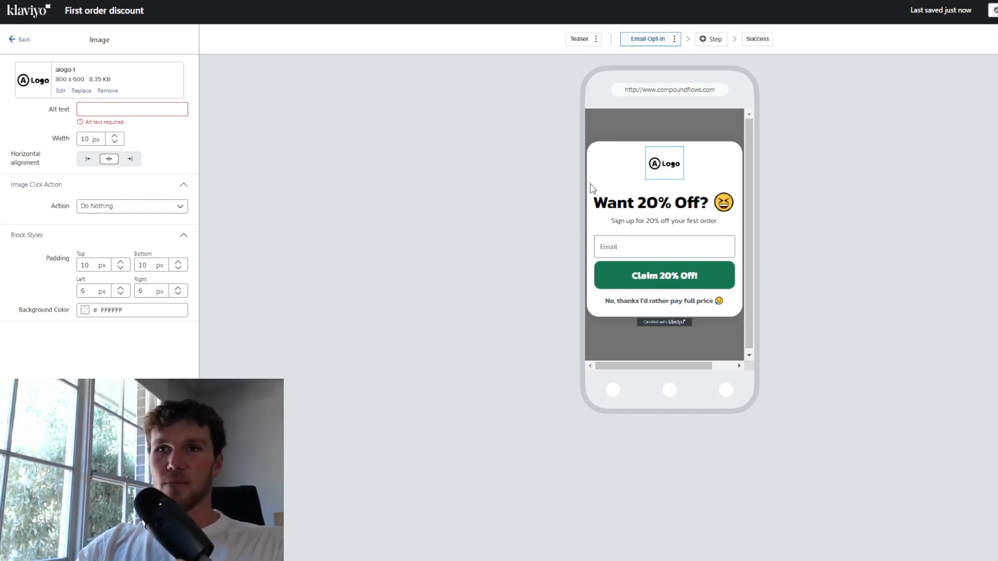
pyautogui.click(631, 202)
pyautogui.click(125, 326)
pyautogui.doubleClick(125, 326)
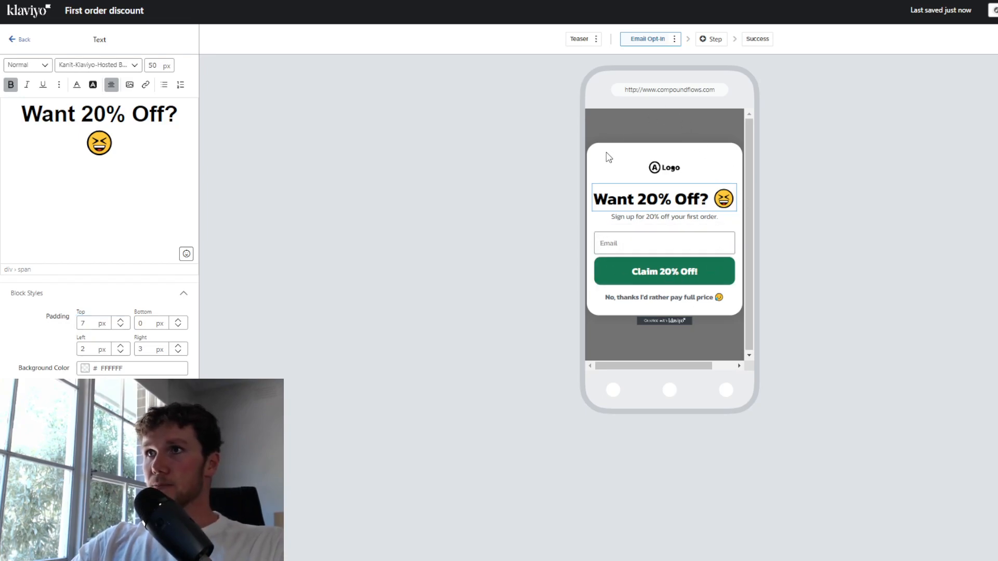
# Step: Add a Profile Information step to the form after the Email Opt-In step
pyautogui.click(706, 42)
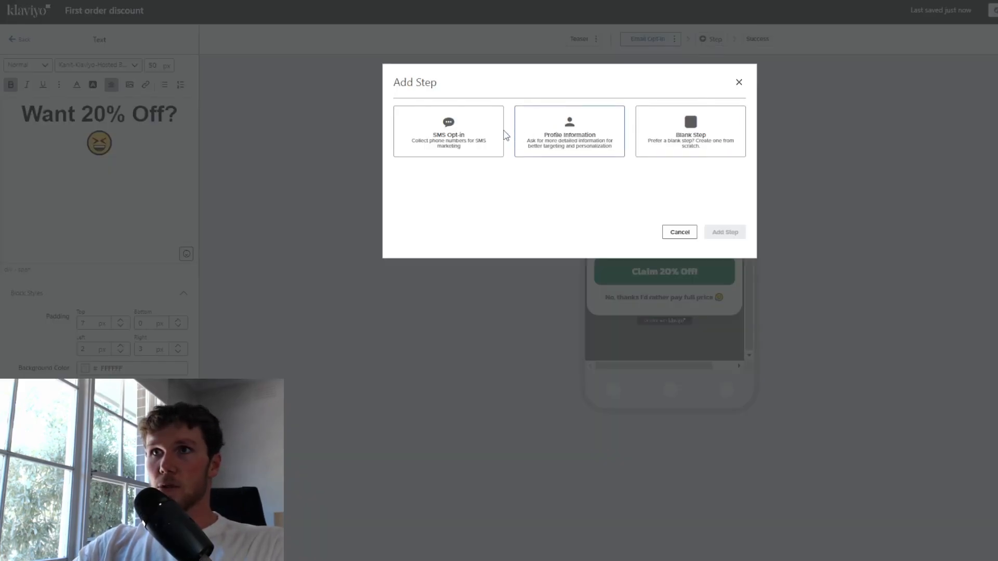
pyautogui.click(569, 131)
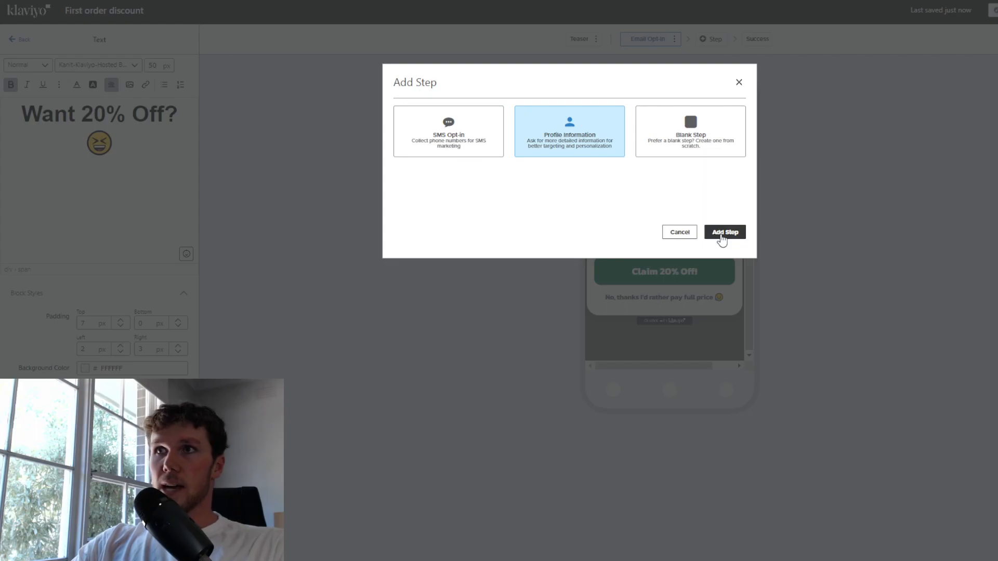
pyautogui.click(721, 235)
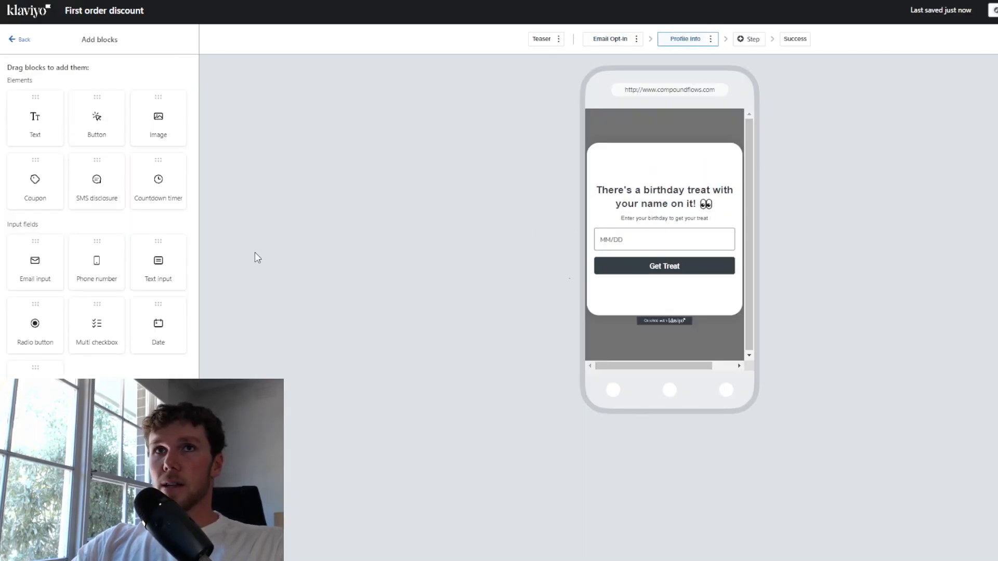
# Step: Add a radio button block above the Get Treat button and delete the text asking for the visitor's birthday
pyautogui.moveTo(44, 336); pyautogui.dragTo(640, 229)
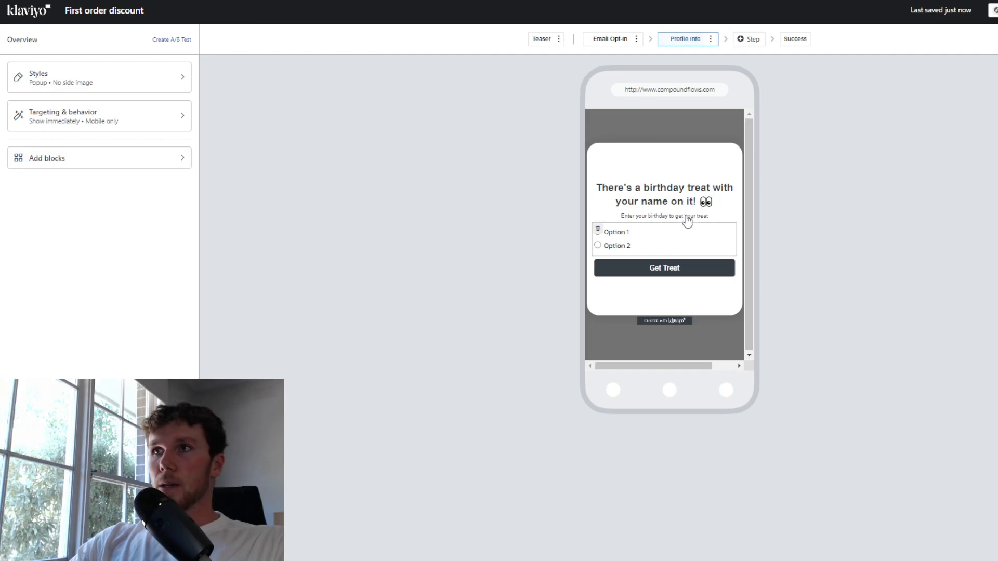
pyautogui.click(665, 217)
pyautogui.click(598, 219)
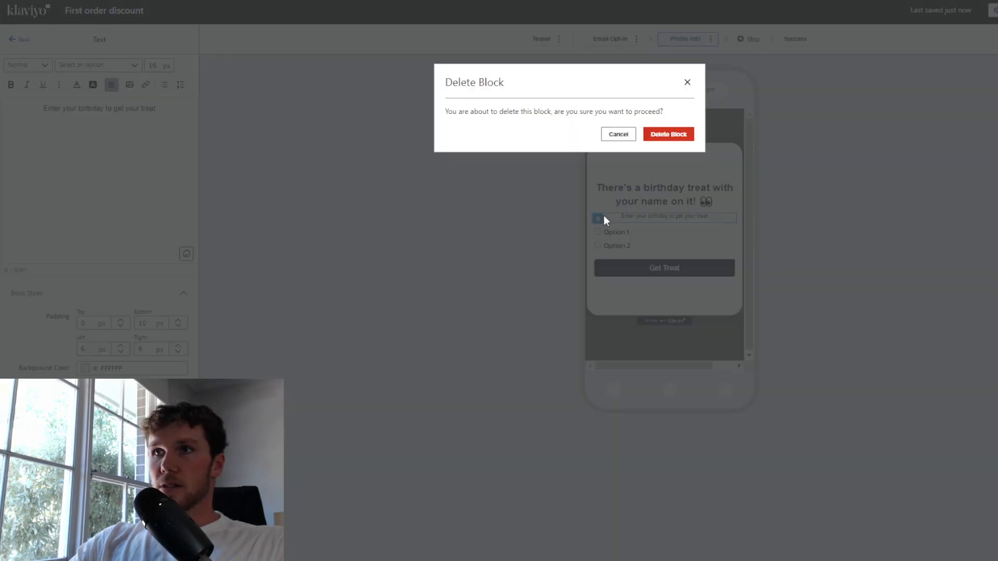
pyautogui.click(666, 135)
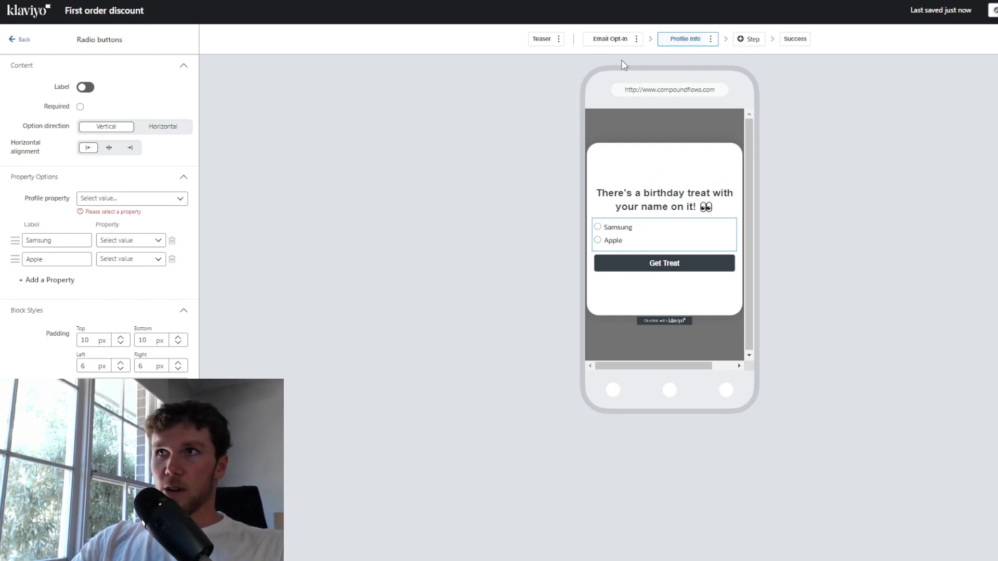
# Step: Return to the form's Email Opt-In step
pyautogui.click(609, 40)
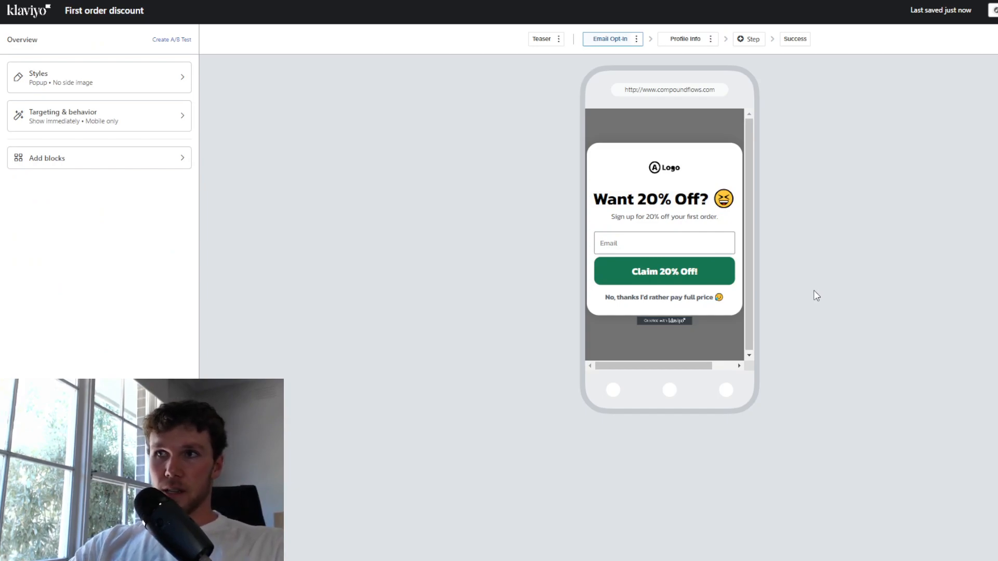
# Step: Replace the message text on the Success step with "Check your inbox now to find your 20% discount code!"
pyautogui.click(675, 43)
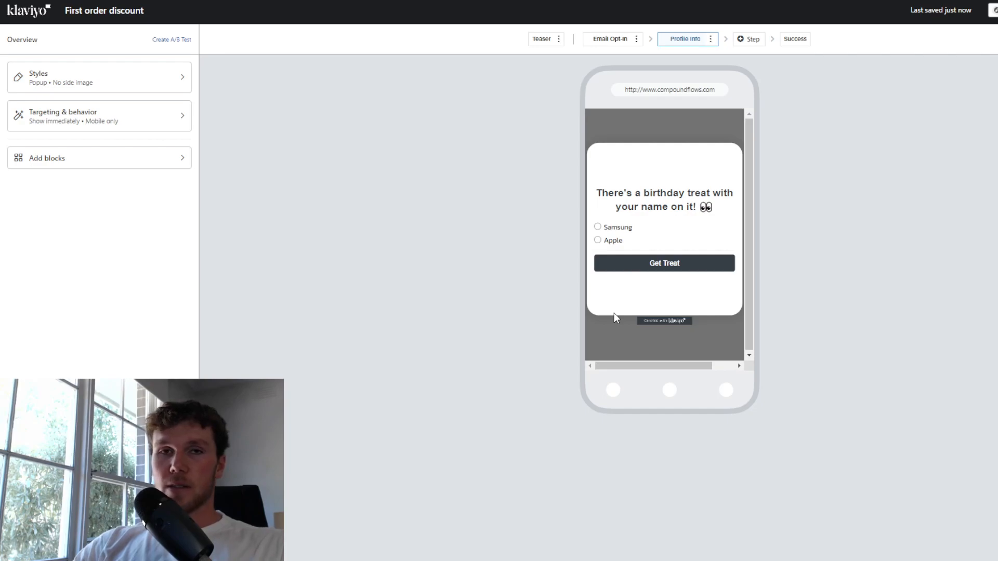
pyautogui.click(794, 41)
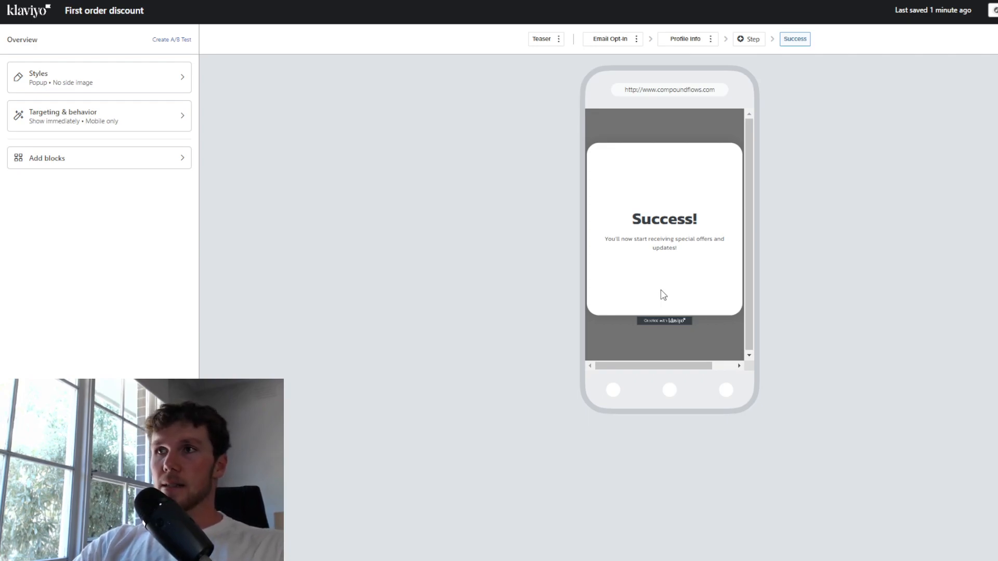
pyautogui.click(662, 247)
pyautogui.click(85, 112)
pyautogui.tripleClick(88, 110)
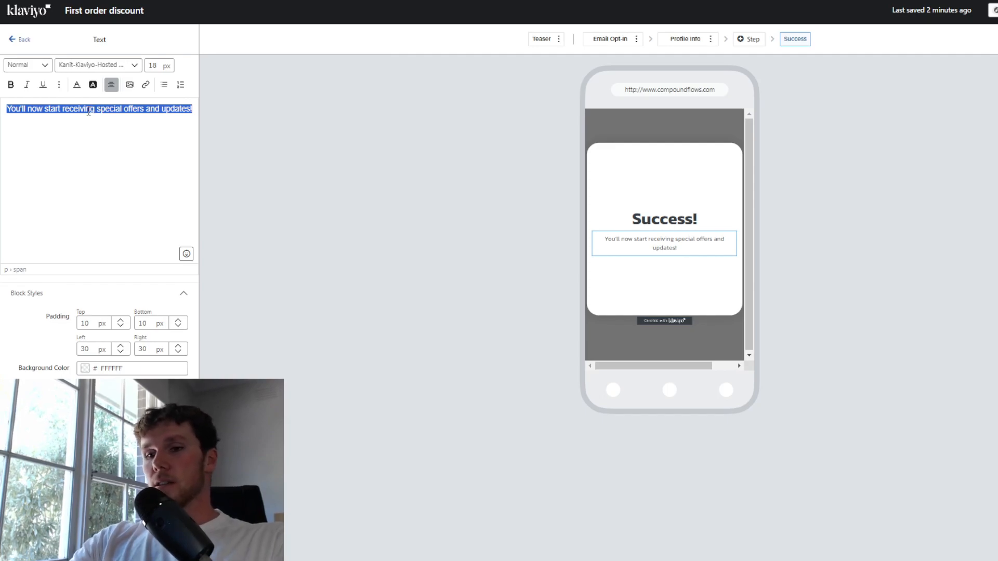
pyautogui.write('Y')
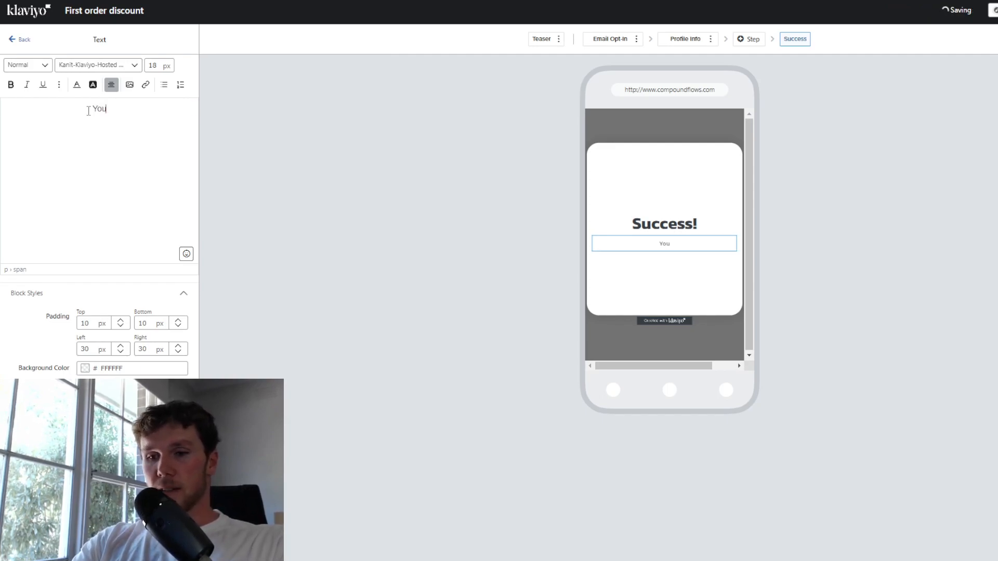
pyautogui.write('ou')
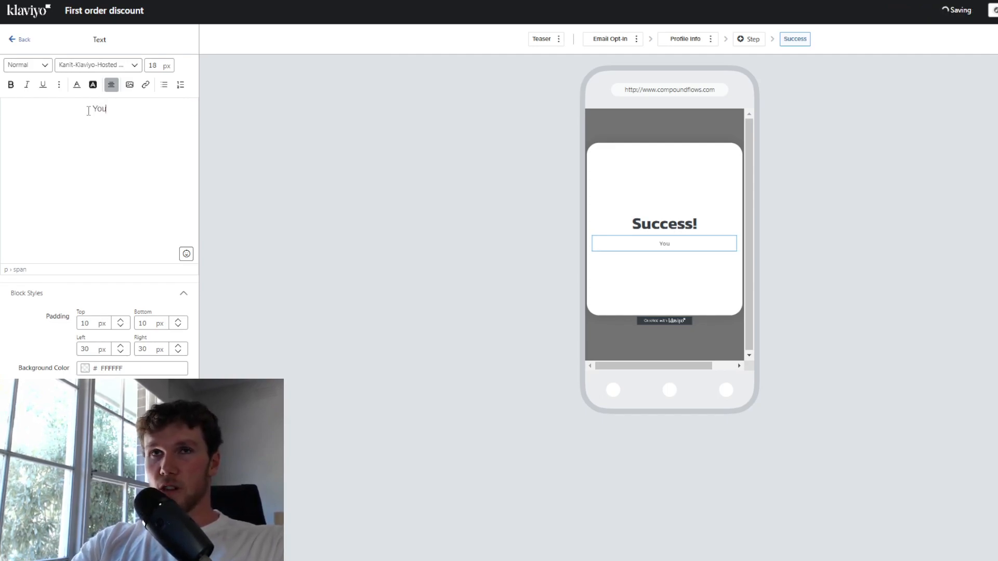
pyautogui.press('BackSpace')
pyautogui.press('BackSpace')
pyautogui.press('BackSpace')
pyautogui.write('Check your inbox now to find your 20% discount code!')
pyautogui.press('Return')
# Step: Add the line "Don't forget to check your spam or promotions box." below the discount code message on the Success step
pyautogui.write('Make sure to')
pyautogui.press('BackSpace')
pyautogui.press('BackSpace')
pyautogui.press('BackSpace')
pyautogui.press('BackSpace')
pyautogui.press('BackSpace')
pyautogui.press('BackSpace')
pyautogui.press('BackSpace')
pyautogui.press('BackSpace')
pyautogui.press('BackSpace')
pyautogui.press('BackSpace')
pyautogui.press('BackSpace')
pyautogui.press('BackSpace')
pyautogui.write("Don't forget to check your spam or promo")
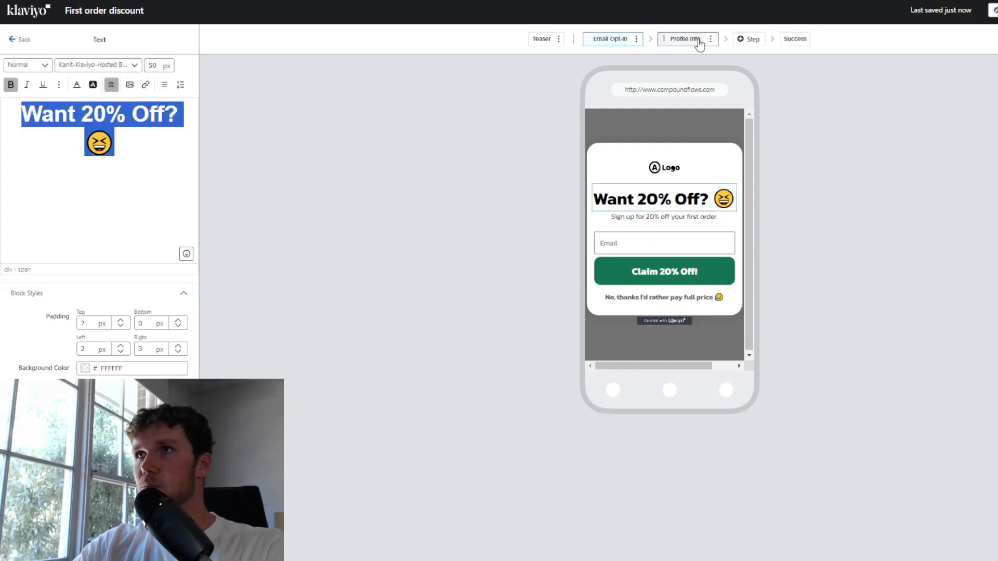
# Step: Paste the Email Opt-In heading over the Profile Info heading and reword it to "Last Question.." with a thinking-face emoji
pyautogui.click(696, 39)
pyautogui.write('Want 20% Off? 😆')
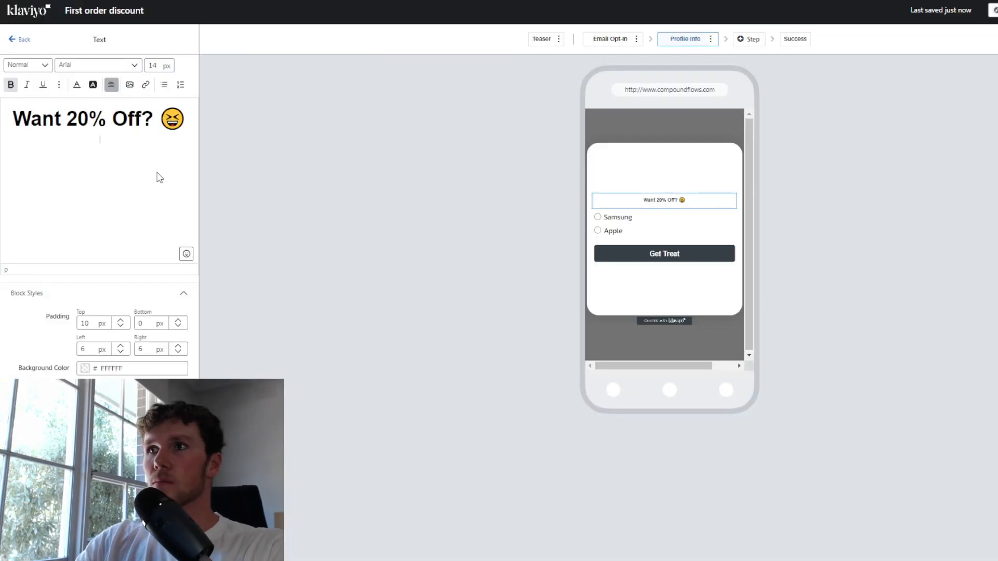
pyautogui.moveTo(143, 119); pyautogui.dragTo(3, 127)
pyautogui.write('Last Question')
pyautogui.press('Delete')
pyautogui.write('..')
pyautogui.moveTo(160, 118); pyautogui.dragTo(178, 80)
pyautogui.press('BackSpace')
pyautogui.click(186, 254)
pyautogui.write('thin')
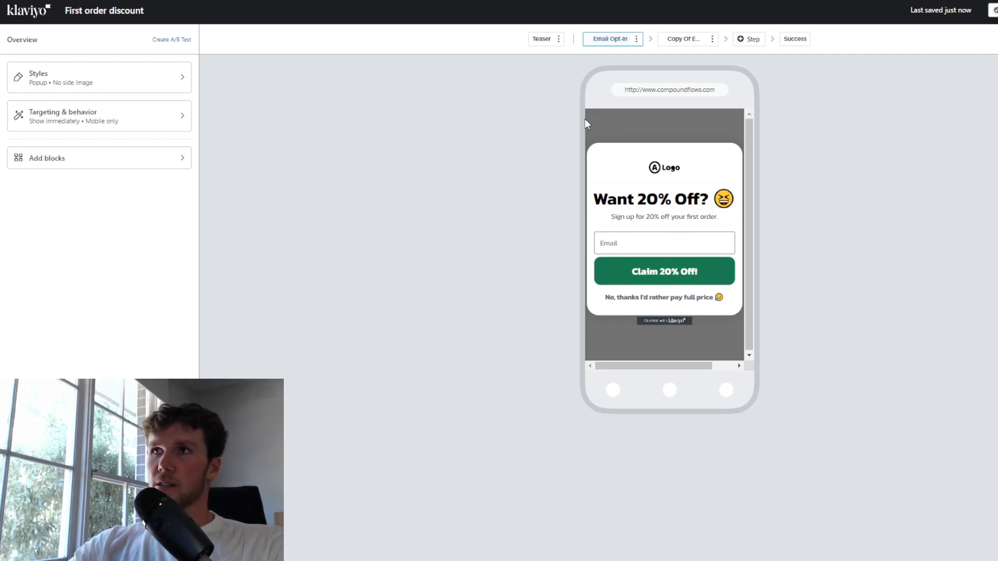
# Step: Review the Email Opt-In, Copy Of Email Opt-In and Success steps, including the Start Shopping button's settings
pyautogui.click(681, 42)
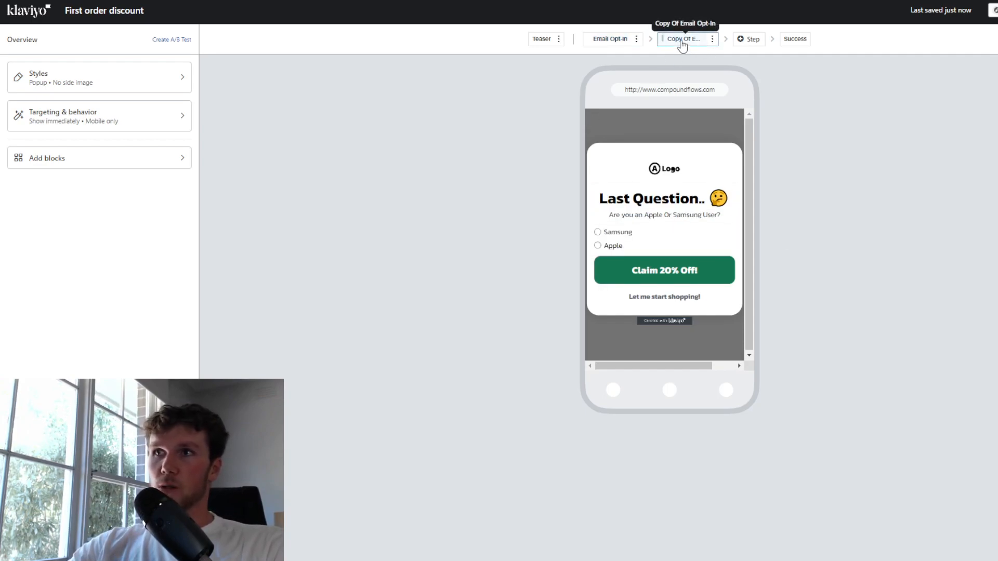
pyautogui.click(604, 45)
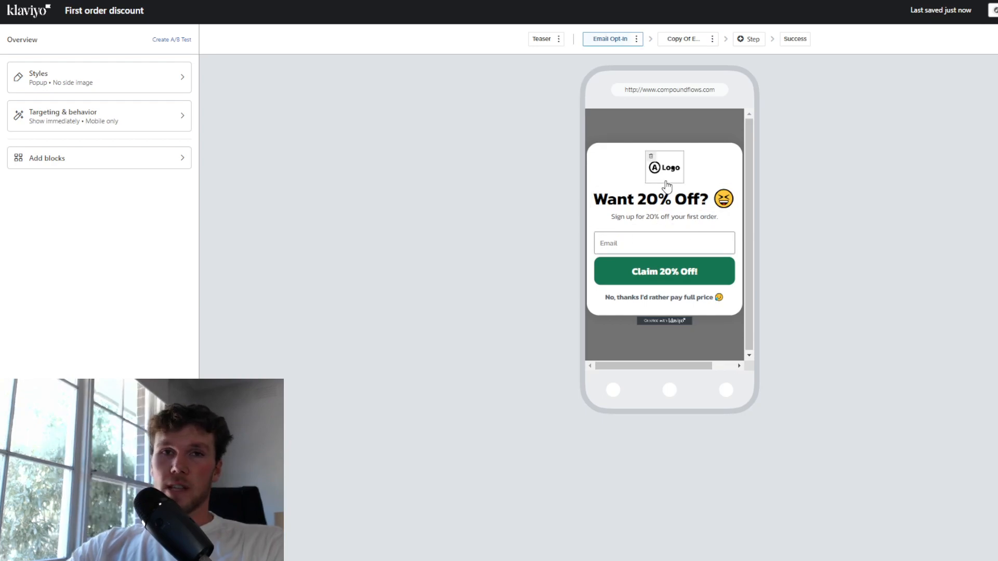
pyautogui.click(681, 45)
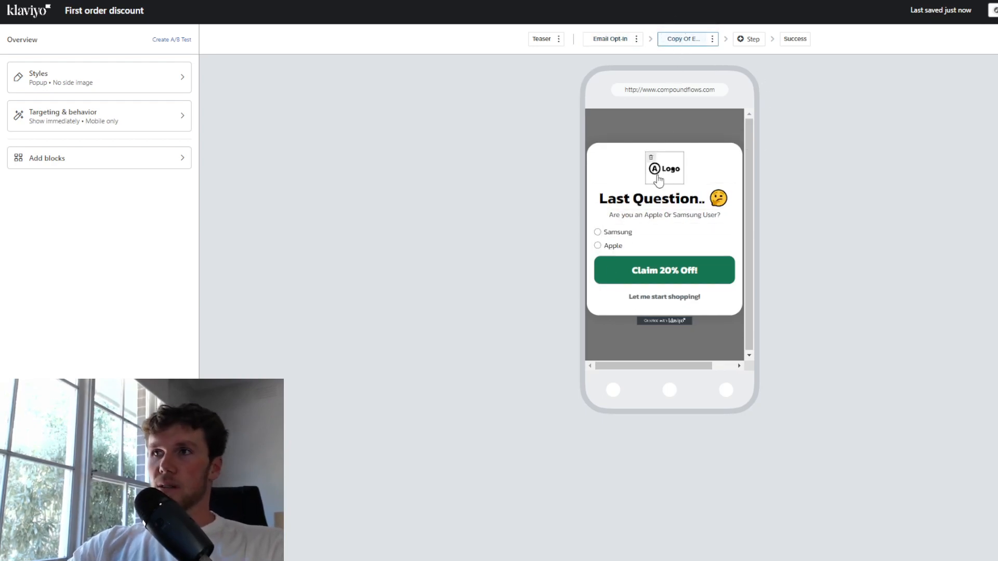
pyautogui.click(784, 42)
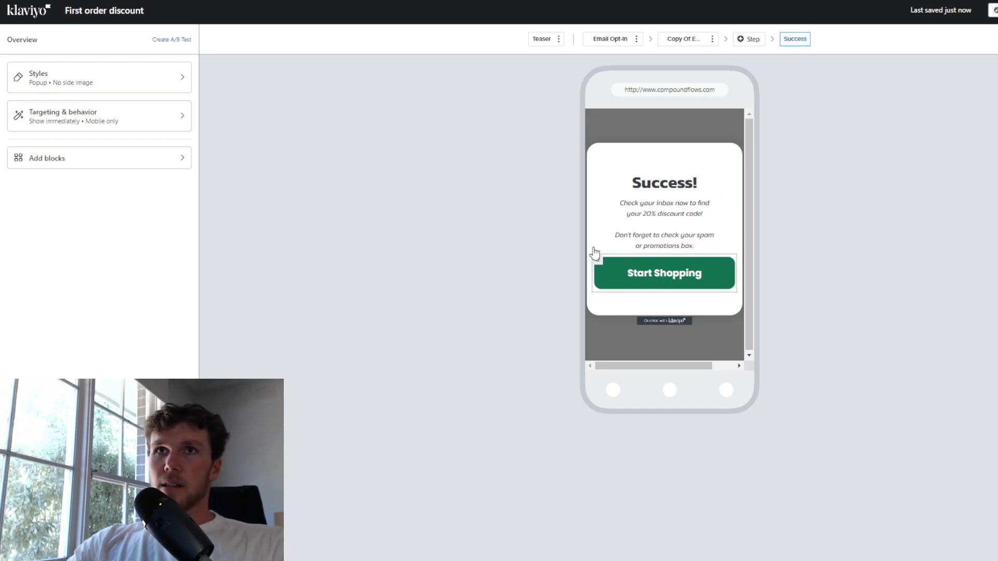
pyautogui.click(605, 264)
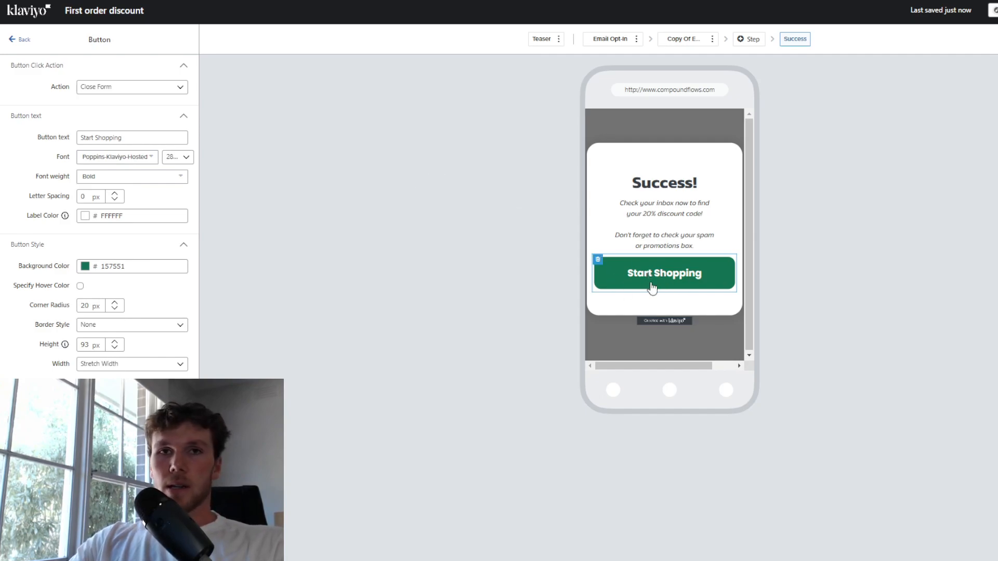
pyautogui.click(613, 44)
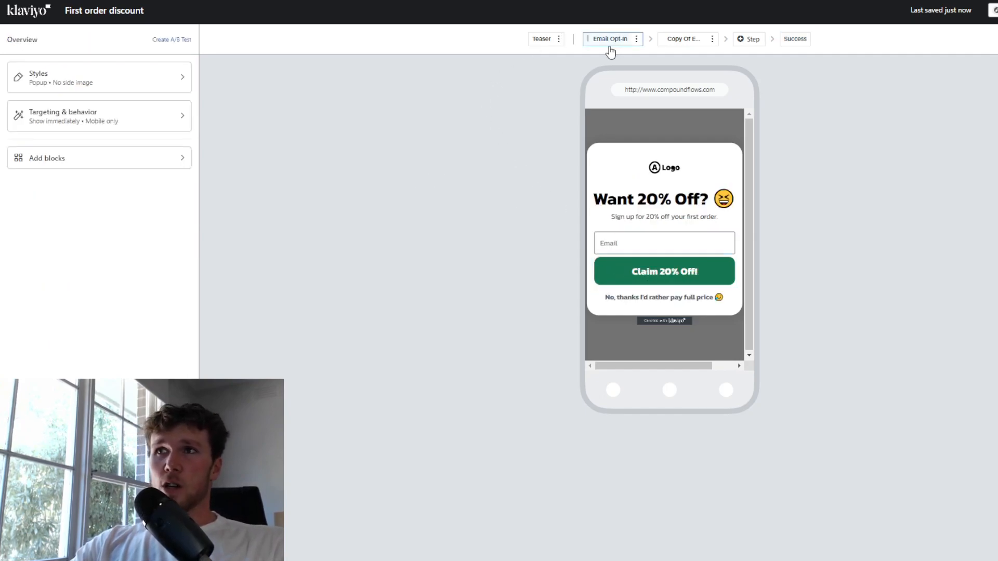
# Step: Change the form's display timing to be based on rules, with a time delay of 6 seconds
pyautogui.click(151, 121)
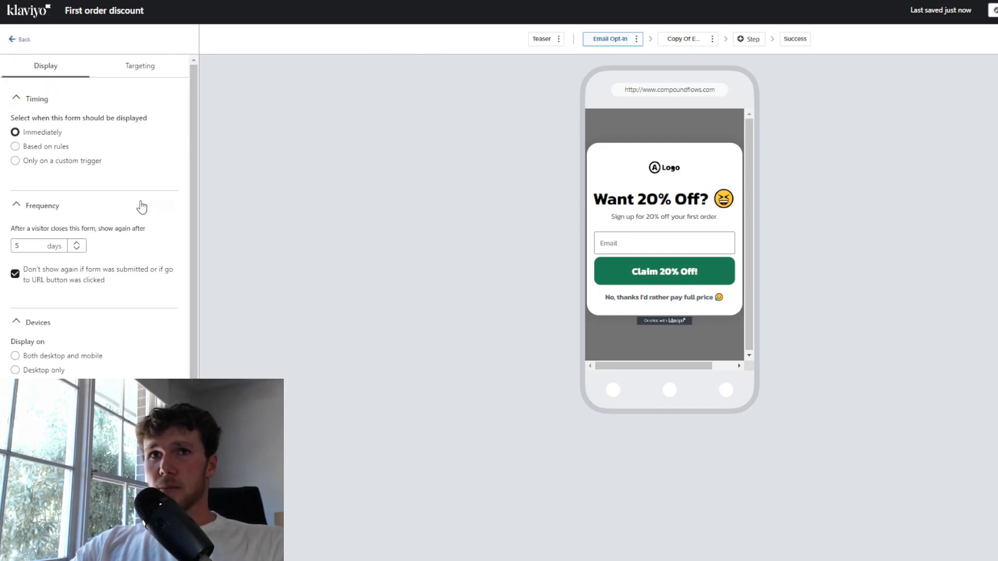
pyautogui.scroll(-1, 138, 166)
pyautogui.scroll(1, 78, 162)
pyautogui.click(15, 146)
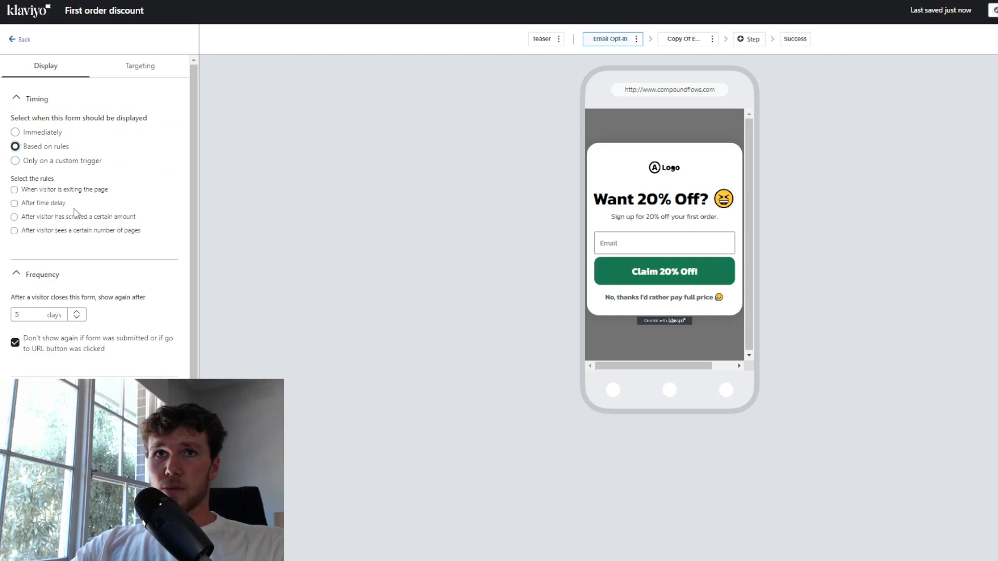
pyautogui.click(15, 203)
pyautogui.click(45, 231)
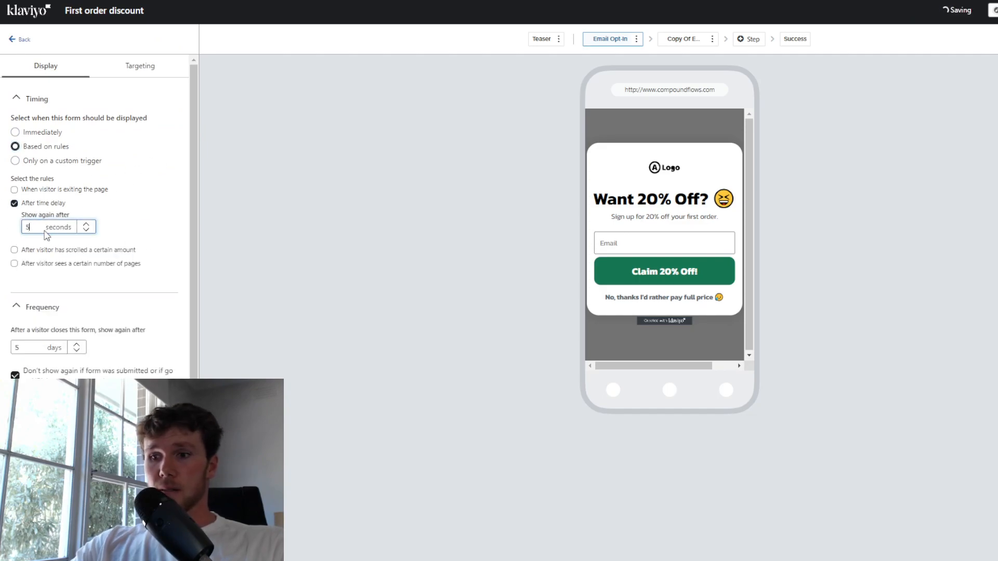
pyautogui.press('BackSpace')
pyautogui.write('6')
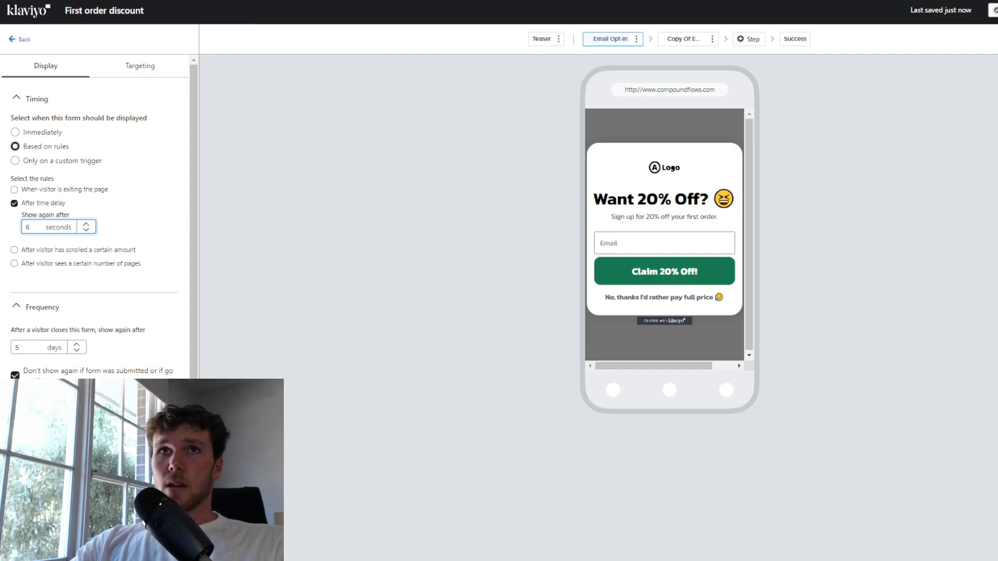
pyautogui.click(17, 40)
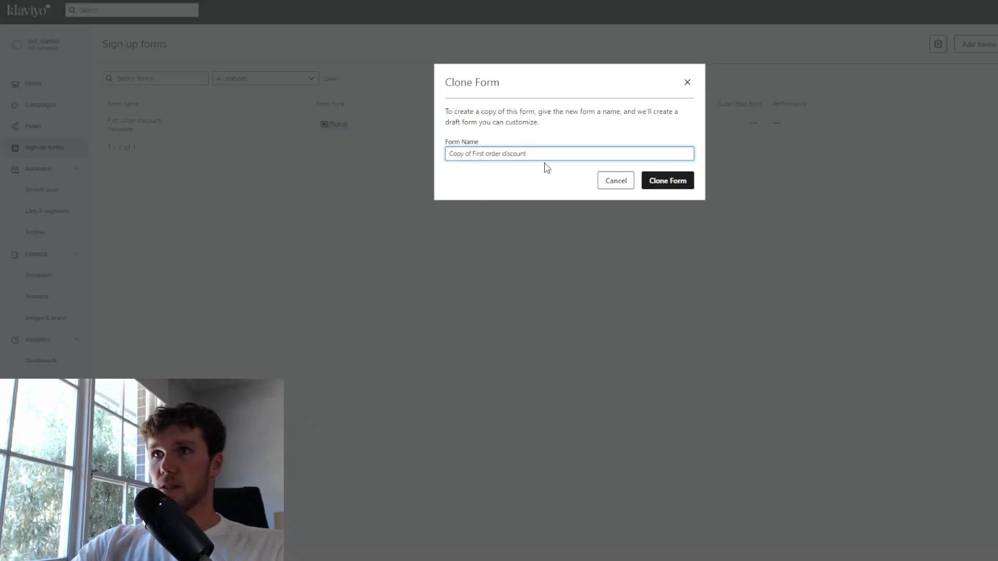
# Step: Clone the First order discount form under the name "DESKTOP TEST"
pyautogui.hotkey('ctrl', 'a')
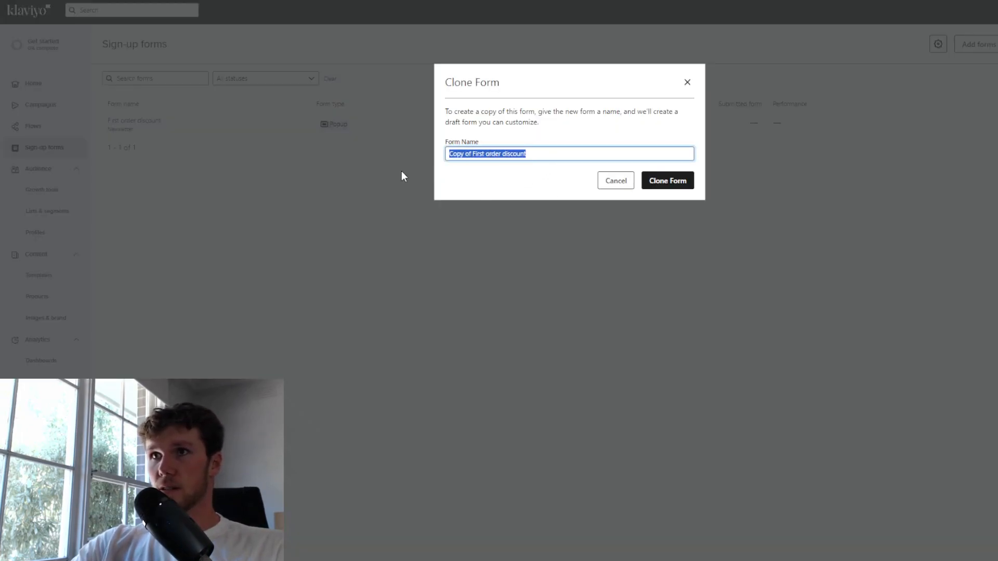
pyautogui.press('BackSpace')
pyautogui.write('DESKTOP TEST')
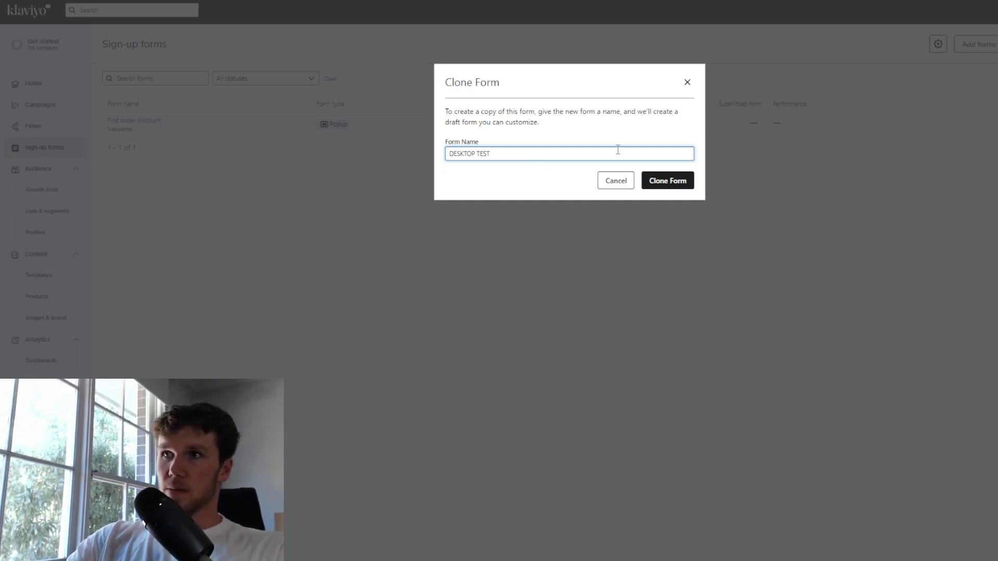
pyautogui.click(668, 181)
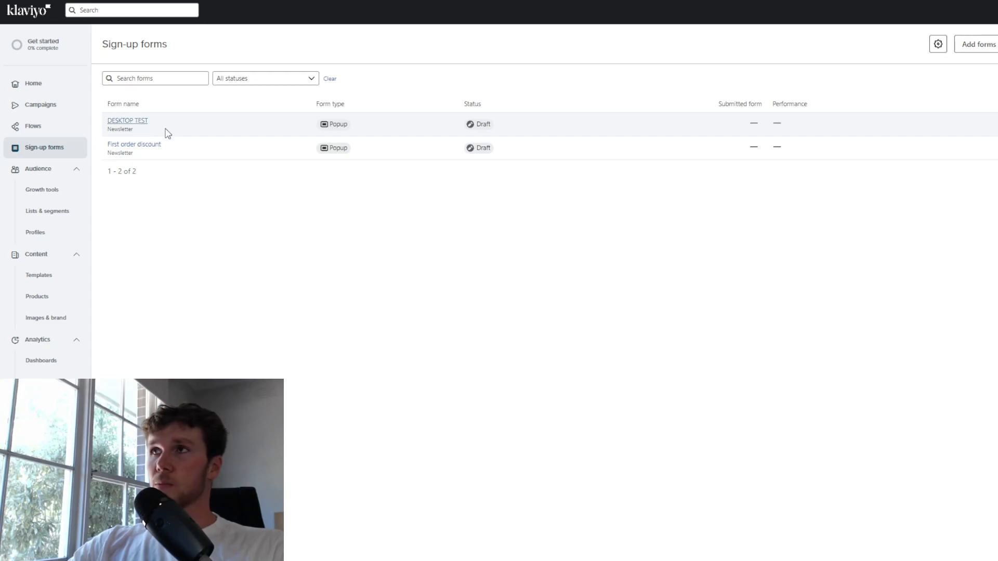
# Step: Open the DESKTOP TEST form and set it to display on desktop only
pyautogui.click(188, 144)
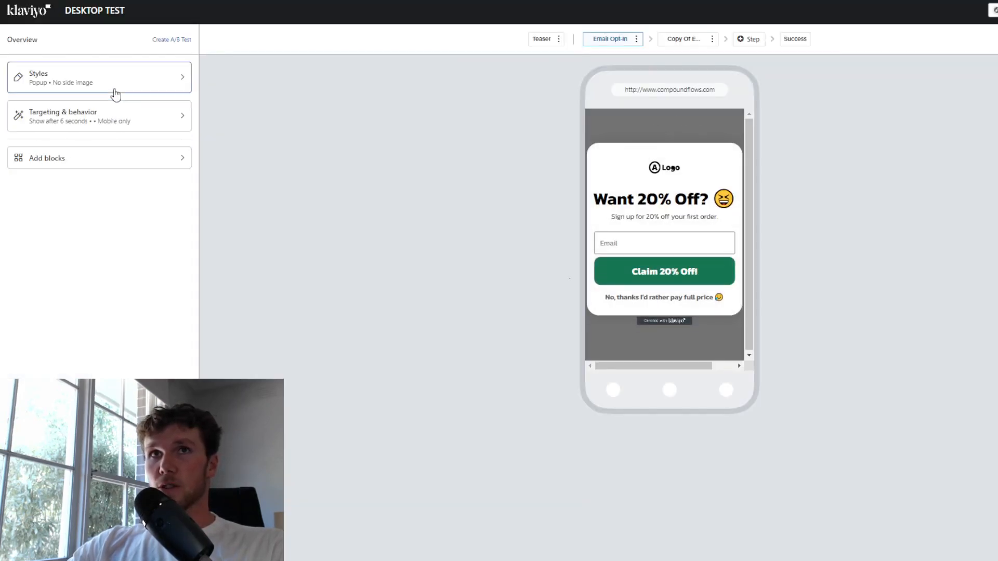
pyautogui.click(116, 93)
pyautogui.click(22, 39)
pyautogui.click(111, 78)
pyautogui.scroll(-5, 139, 289)
pyautogui.scroll(5, 138, 290)
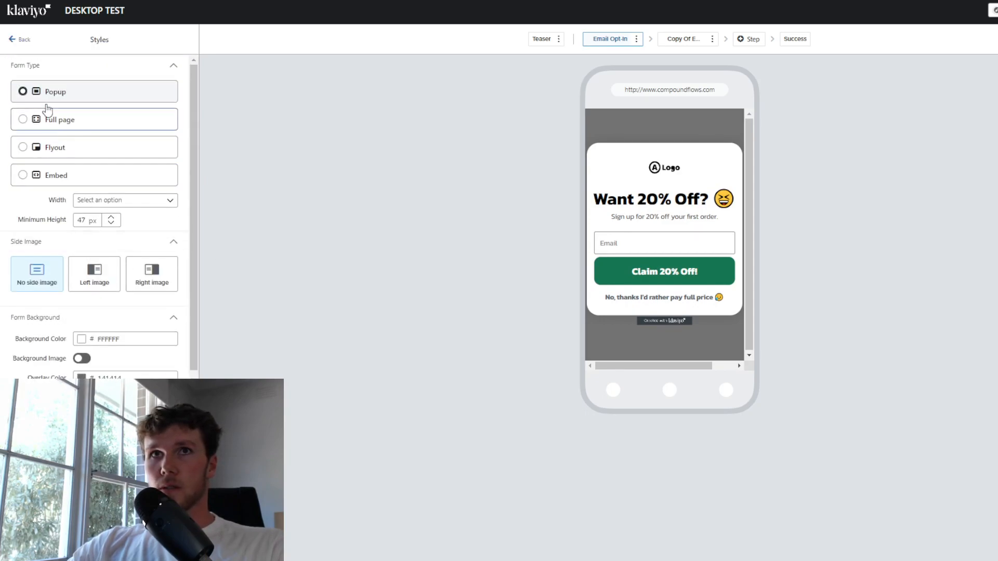
pyautogui.click(20, 41)
pyautogui.click(91, 127)
pyautogui.scroll(-3, 113, 298)
pyautogui.click(15, 327)
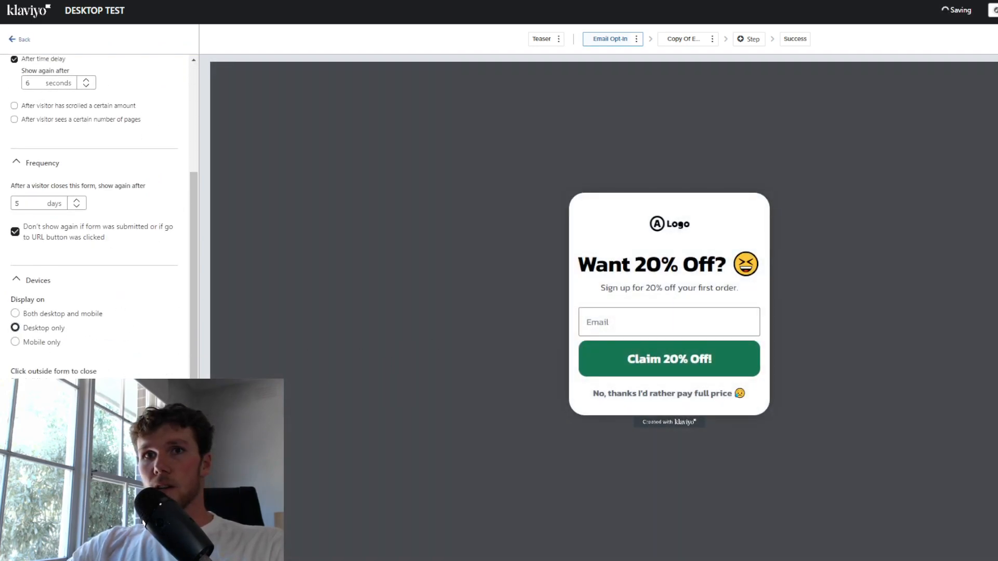
pyautogui.scroll(3, 52, 138)
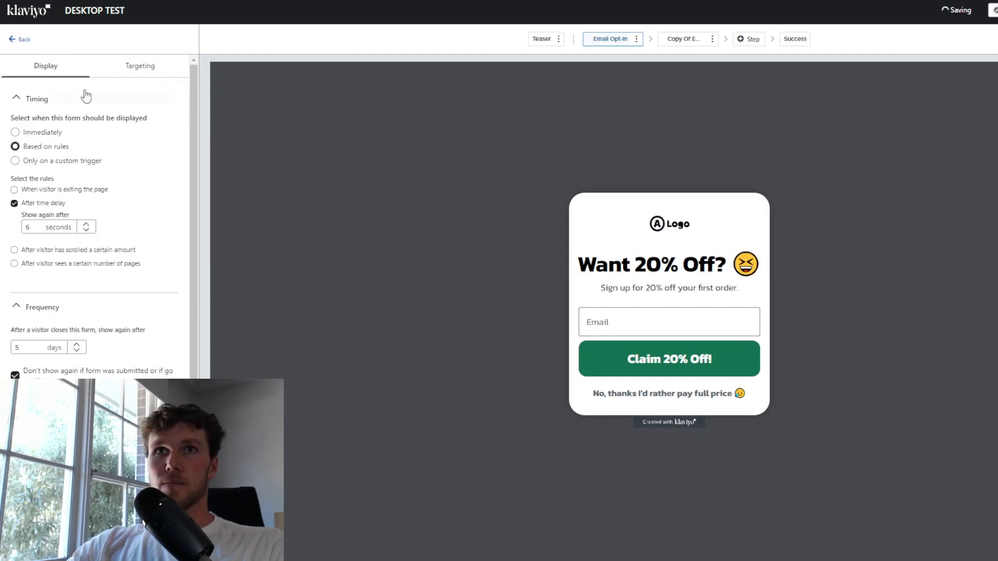
pyautogui.click(21, 39)
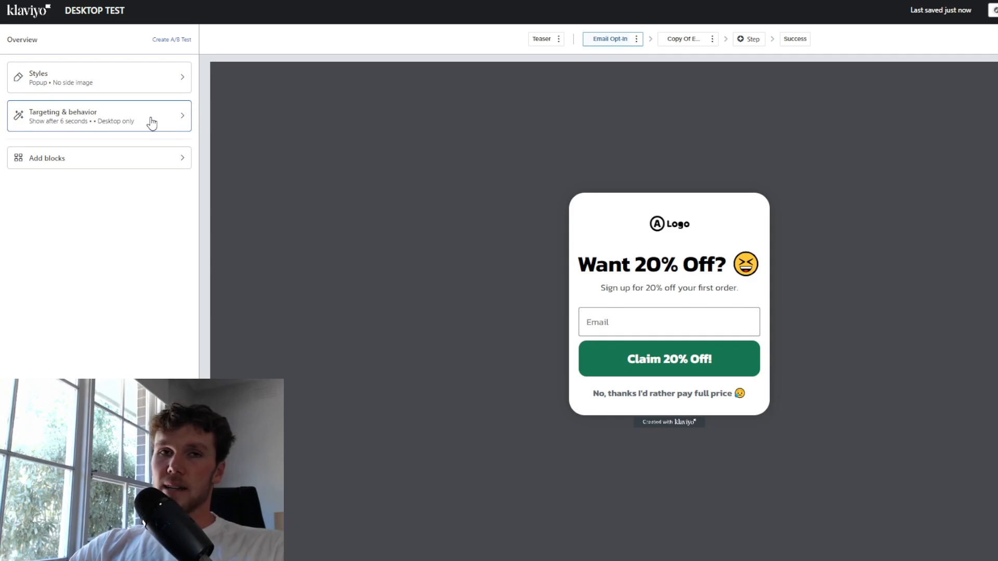
# Step: Add a right side image to the desktop popup and increase its custom width so the heading fits on one line
pyautogui.click(138, 82)
pyautogui.click(147, 276)
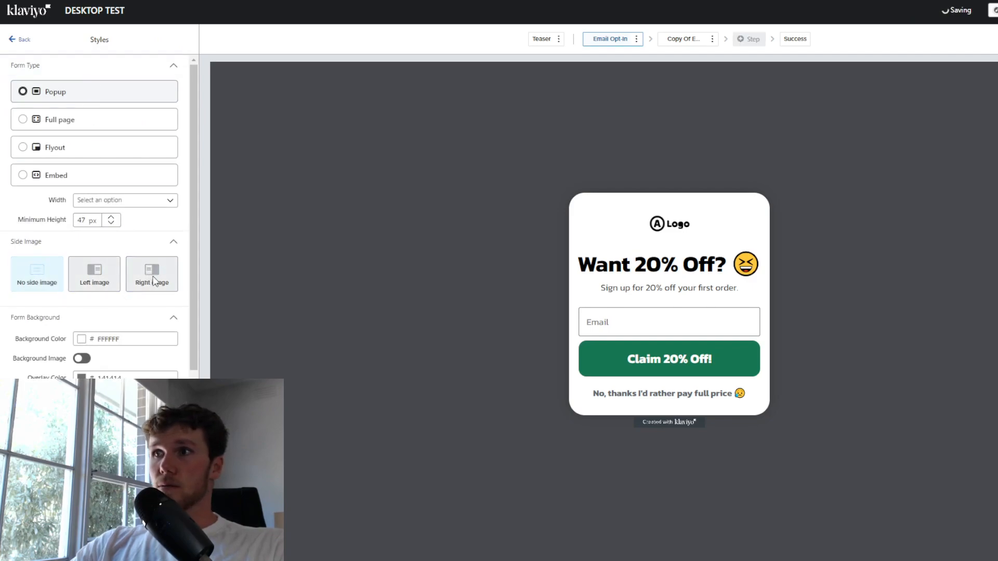
pyautogui.click(113, 221)
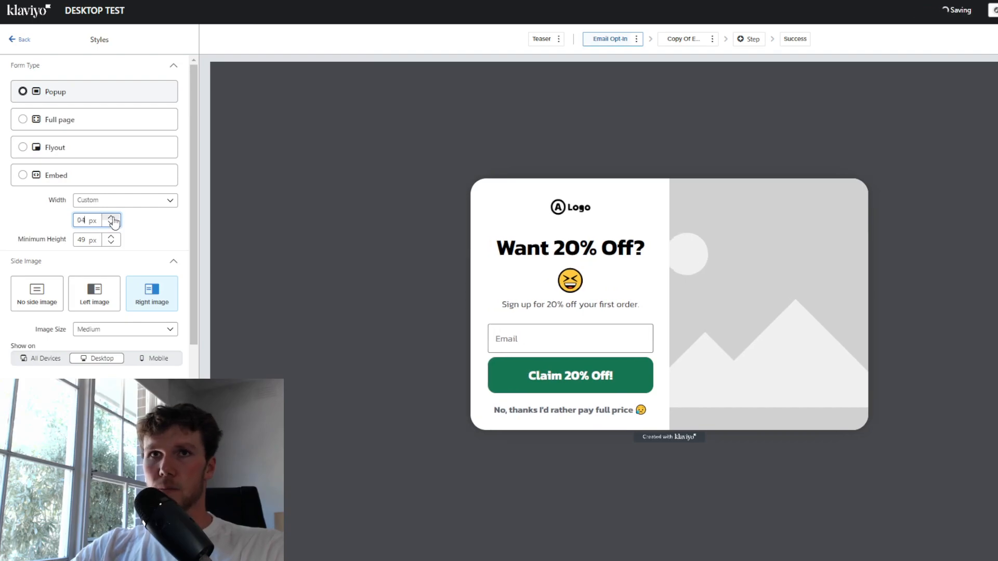
pyautogui.click(169, 232)
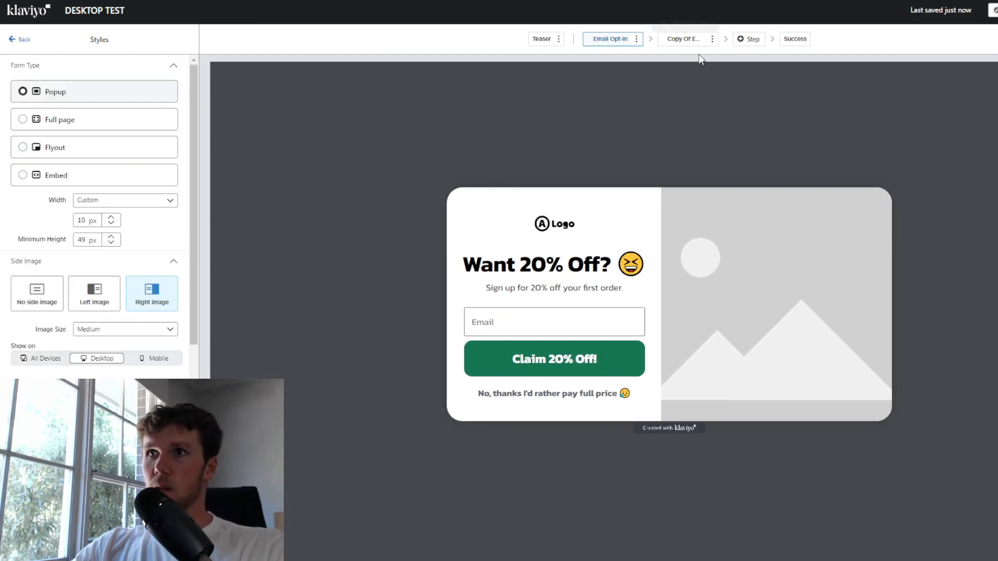
# Step: Check the display timing and frequency settings of the desktop form
pyautogui.click(611, 39)
pyautogui.click(138, 120)
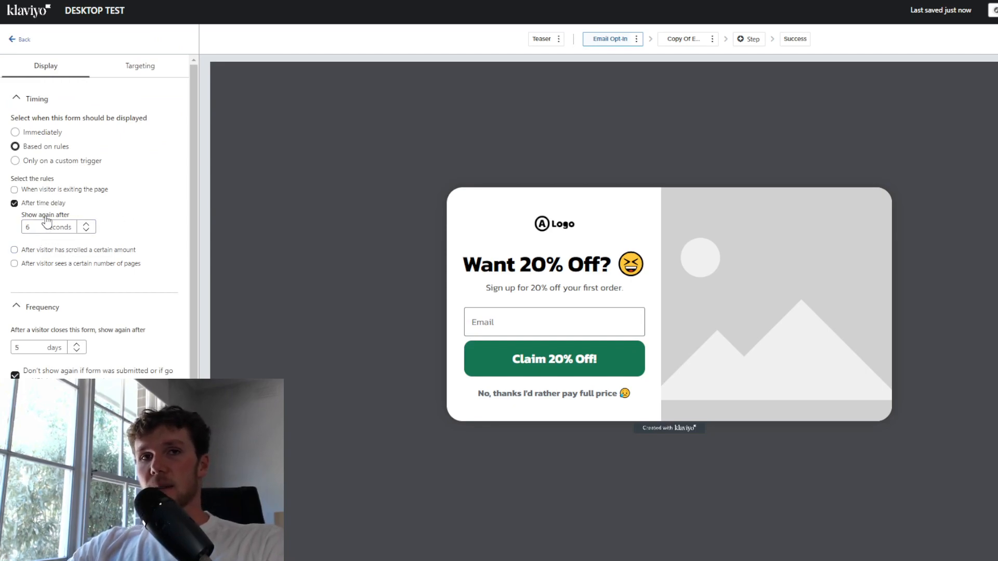
pyautogui.click(21, 39)
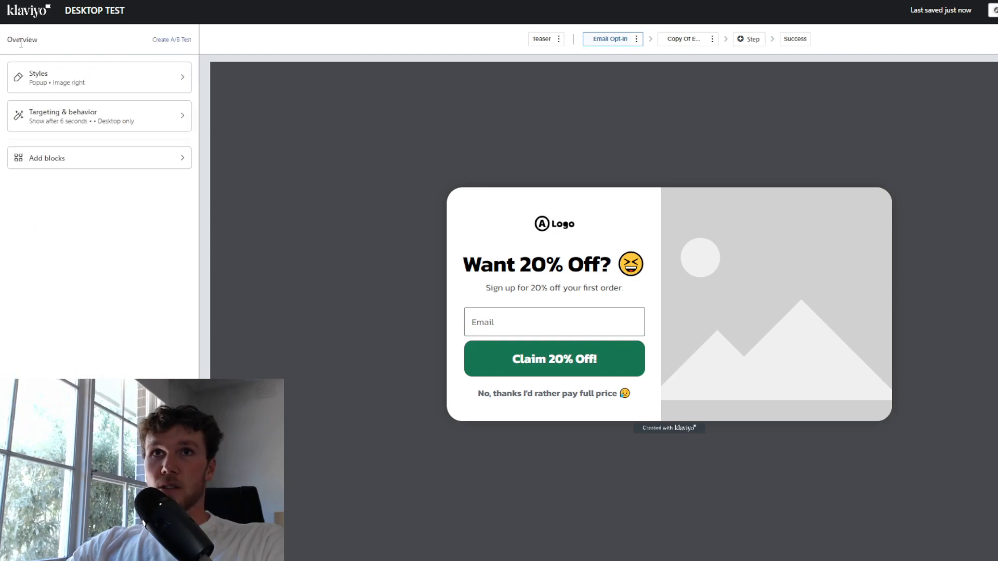
# Step: Try the desktop form as a Full page type and switch it to the Flyout type
pyautogui.click(80, 74)
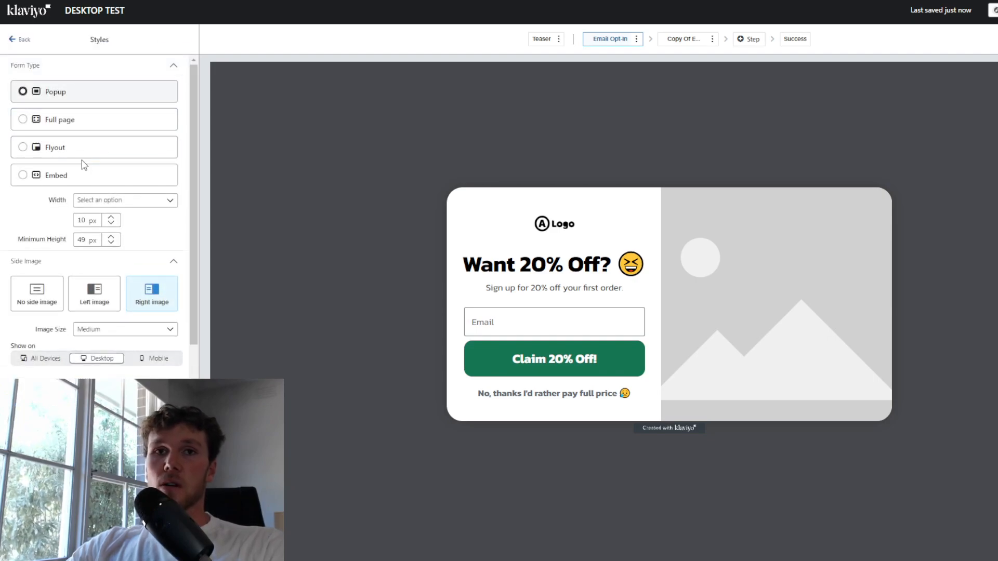
pyautogui.click(59, 124)
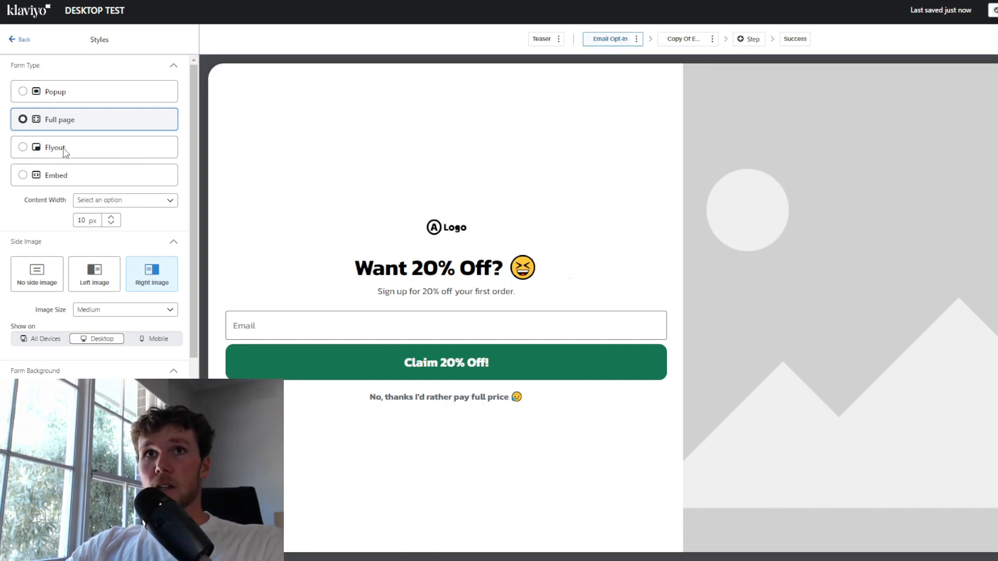
pyautogui.click(50, 147)
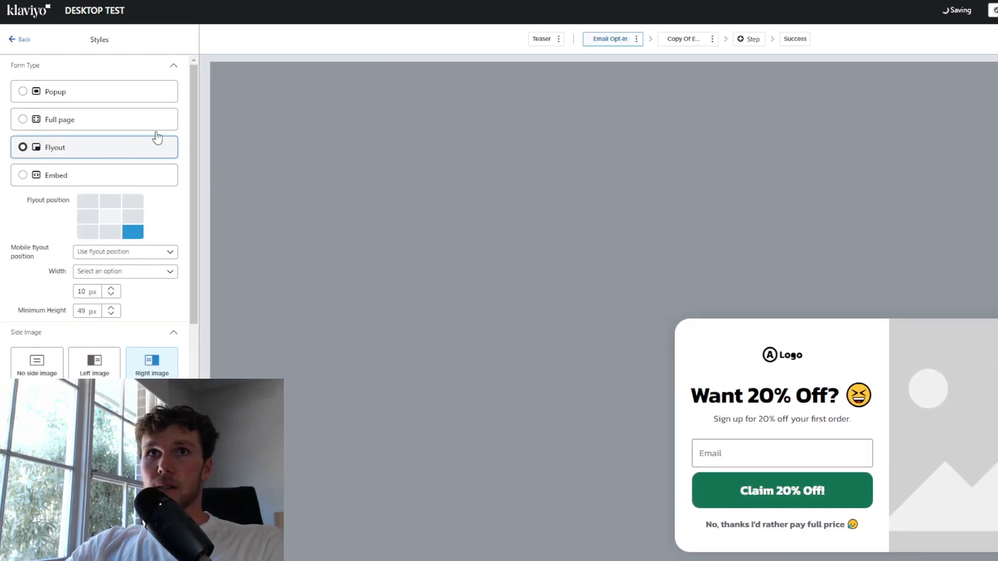
# Step: Set the desktop form's type back to Popup and return to the form overview
pyautogui.click(84, 123)
pyautogui.click(82, 93)
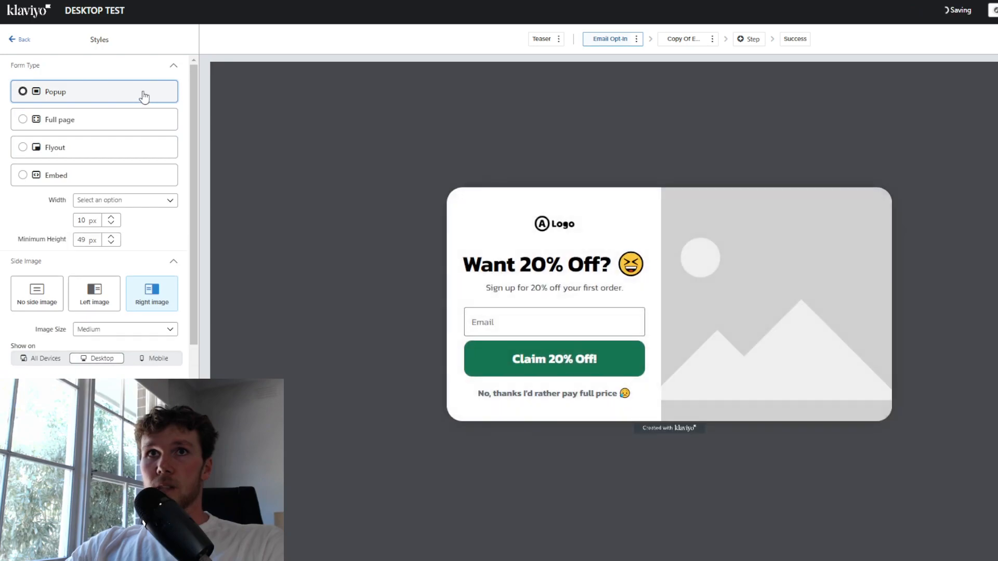
pyautogui.click(16, 45)
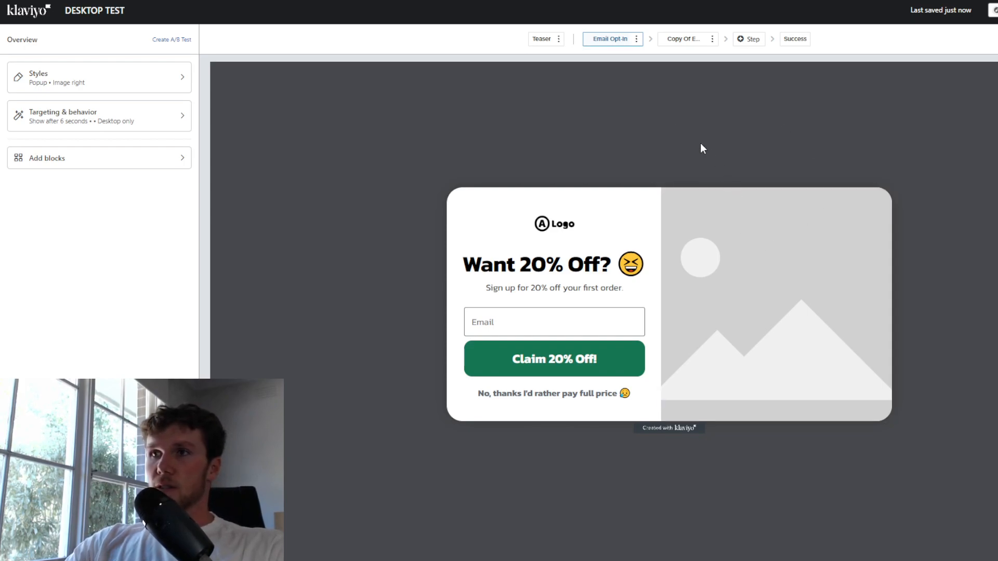
# Step: Review the desktop form's teaser, copied opt-in and success steps, ending on the Email Opt-In step
pyautogui.click(541, 39)
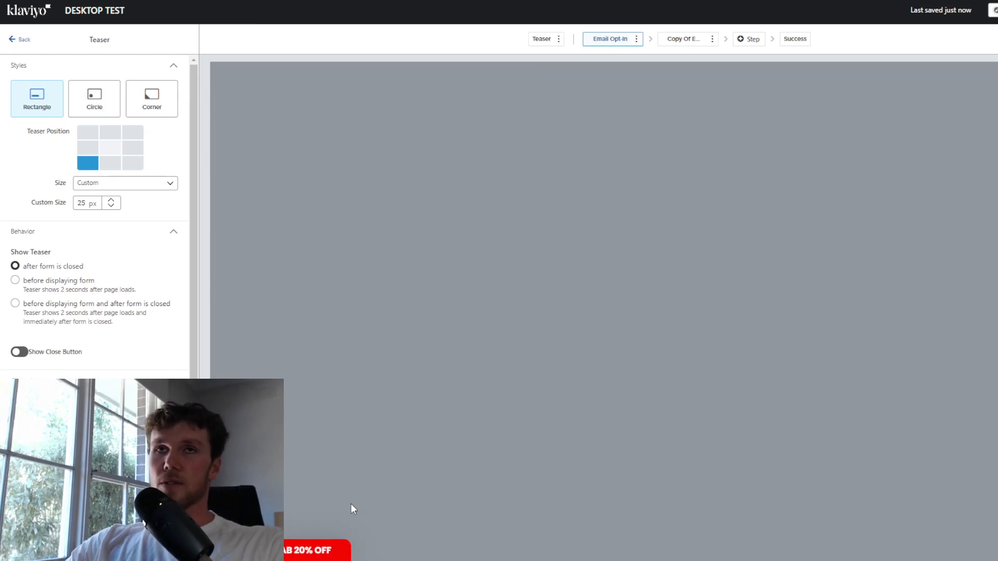
pyautogui.click(350, 504)
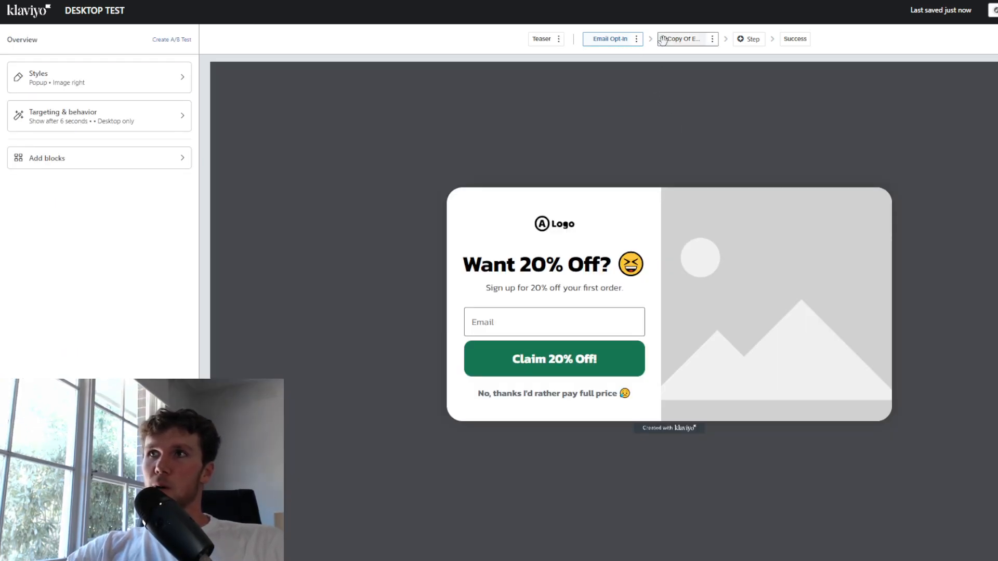
pyautogui.click(680, 39)
pyautogui.click(786, 42)
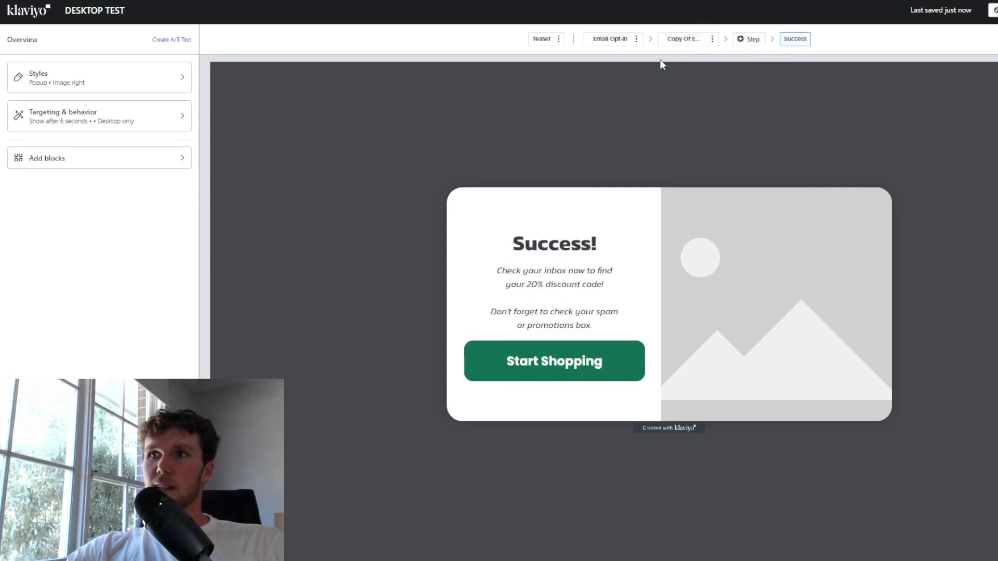
pyautogui.click(604, 41)
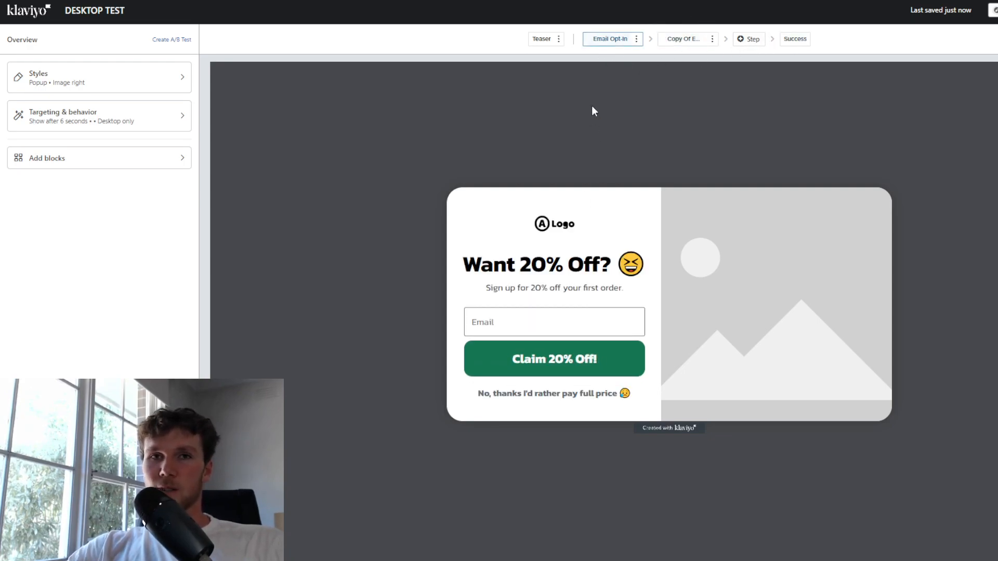